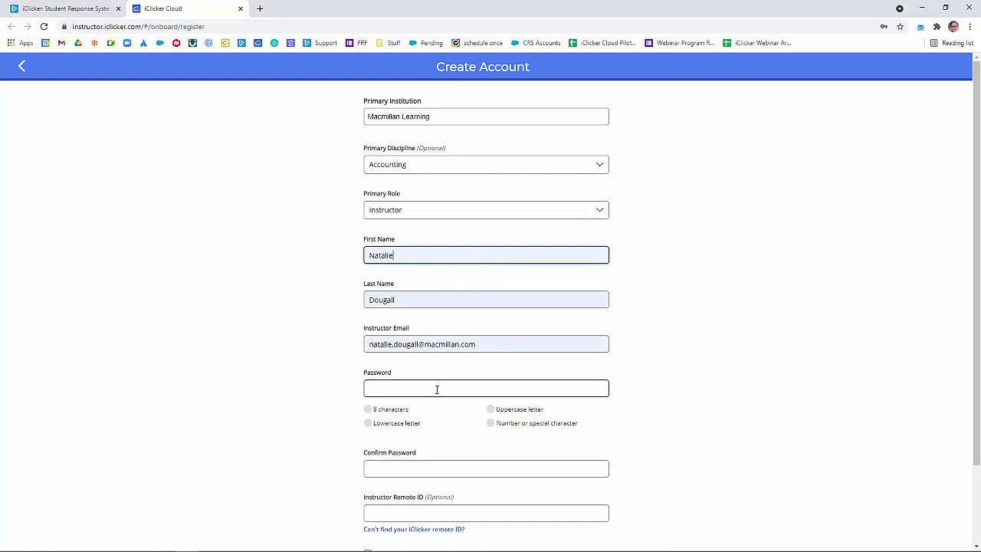
- Fill in the account password and its confirmation, leave the remote ID blank, and agree to the Privacy Notice and Terms of Use
click(444, 469)
click(430, 407)
scroll(686, 447, down, 1)
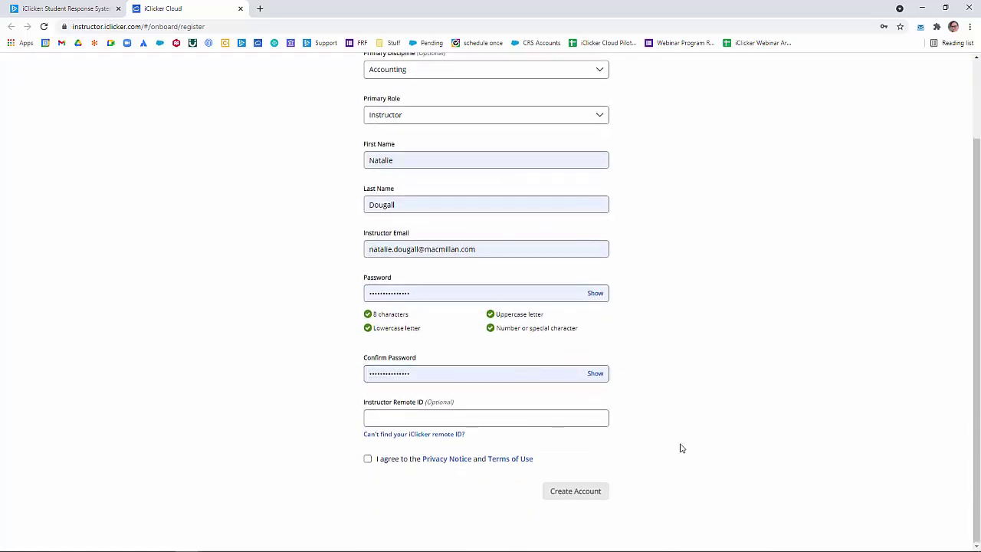
click(537, 419)
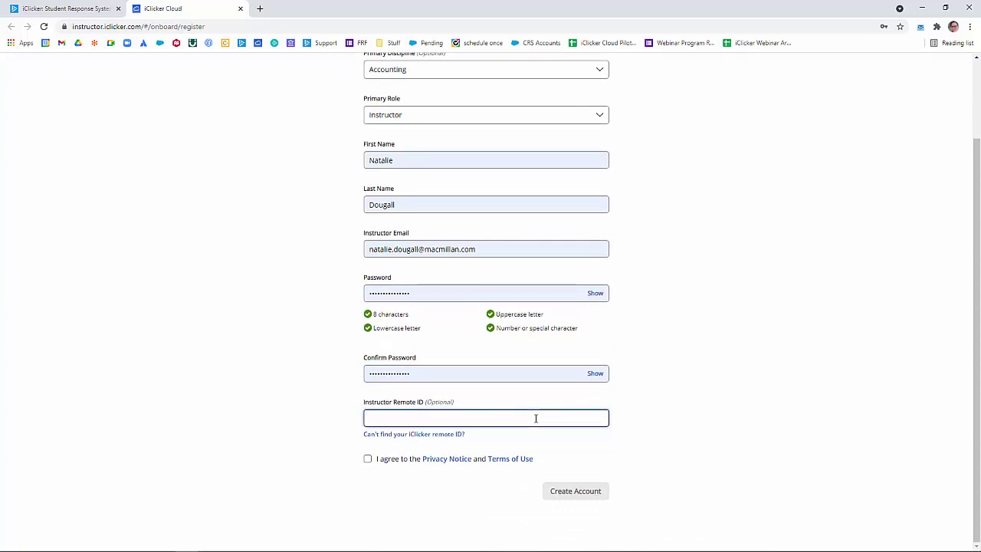
click(367, 459)
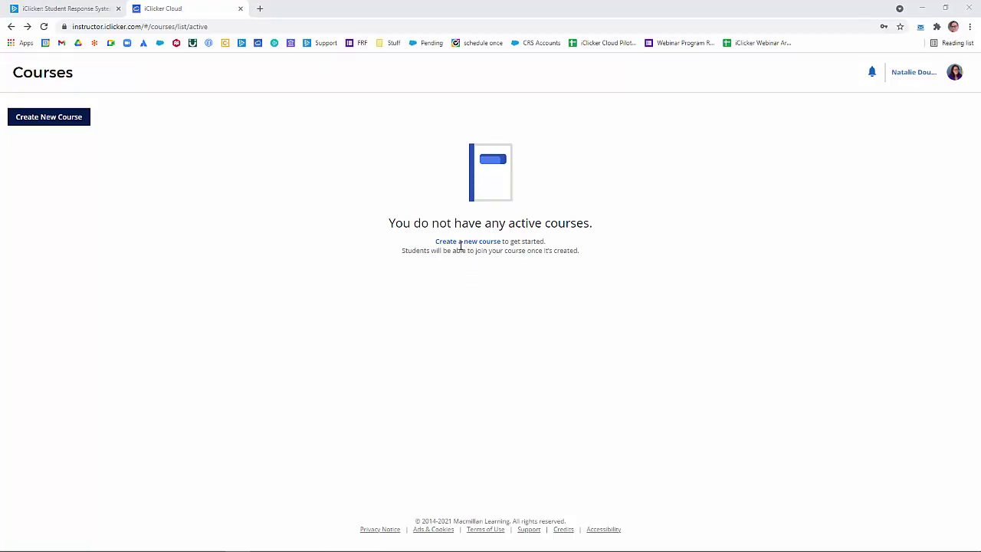
- Start a new course with the discipline Economics and the course name Macro 101
click(79, 123)
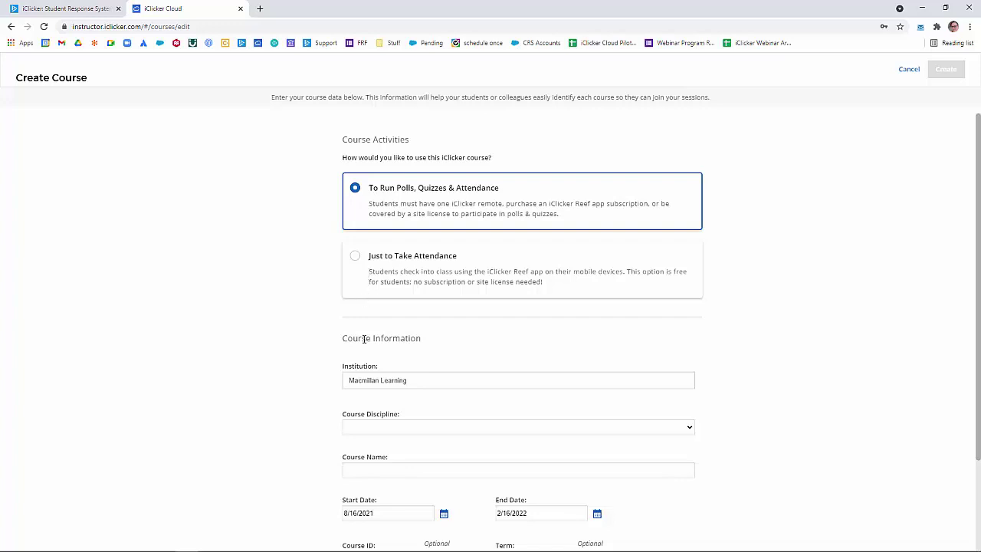
click(379, 433)
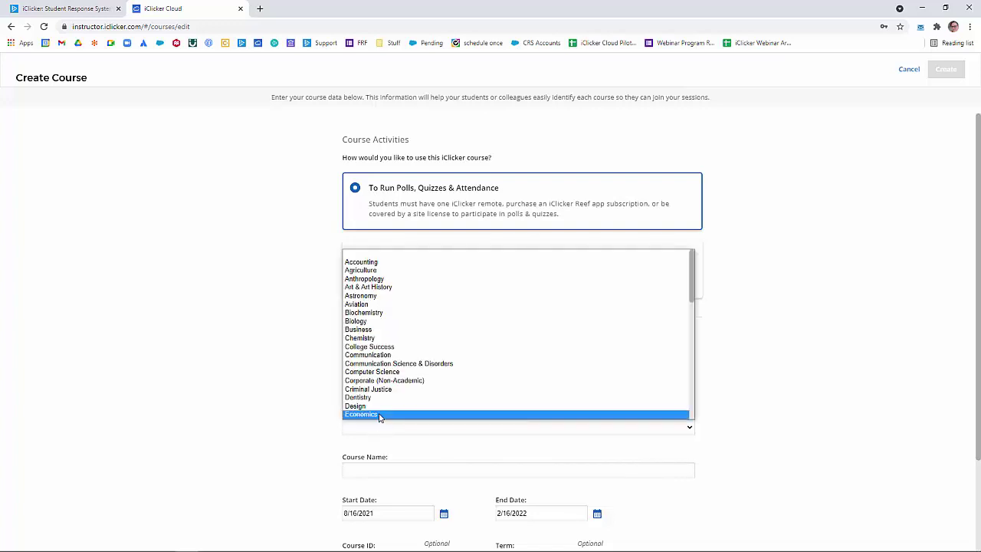
click(380, 414)
click(382, 469)
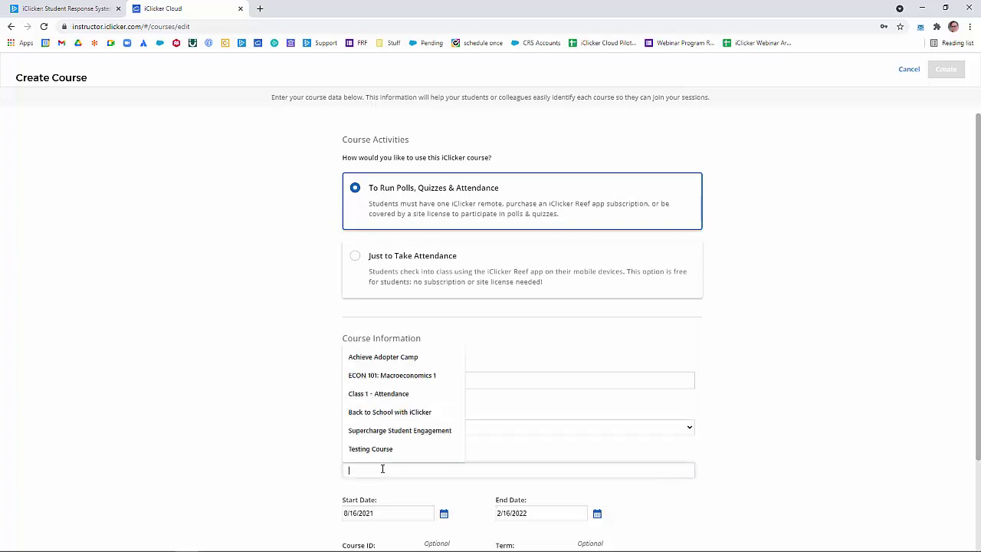
text(Macro 101)
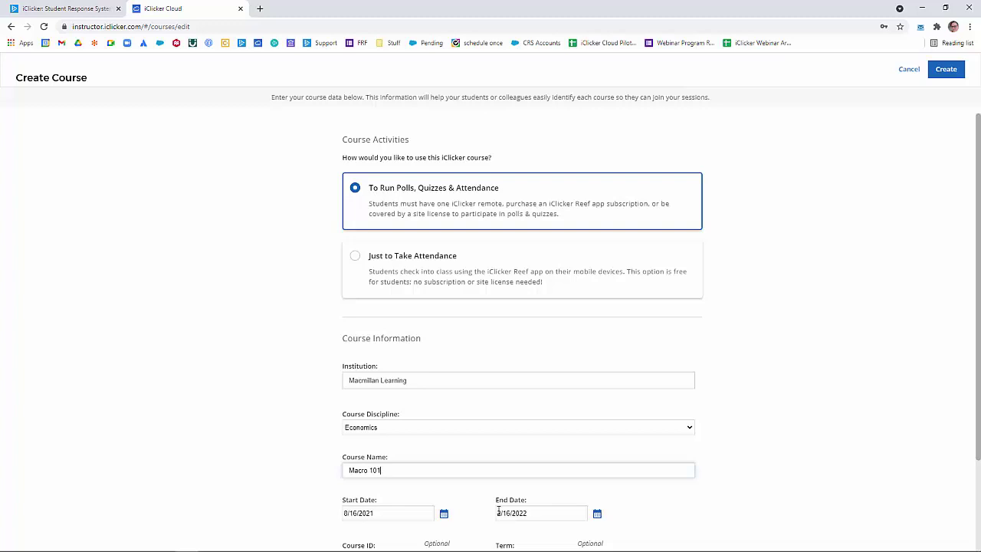
- Add Monday and Wednesday as meeting days, leave the course ID and term blank, and create the course
scroll(498, 511, down, 3)
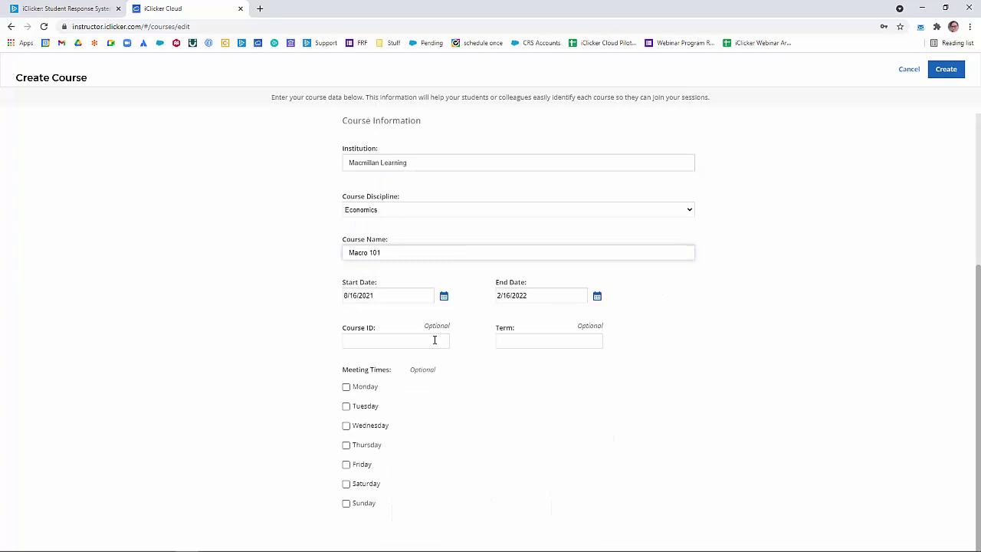
click(434, 340)
click(522, 341)
click(346, 387)
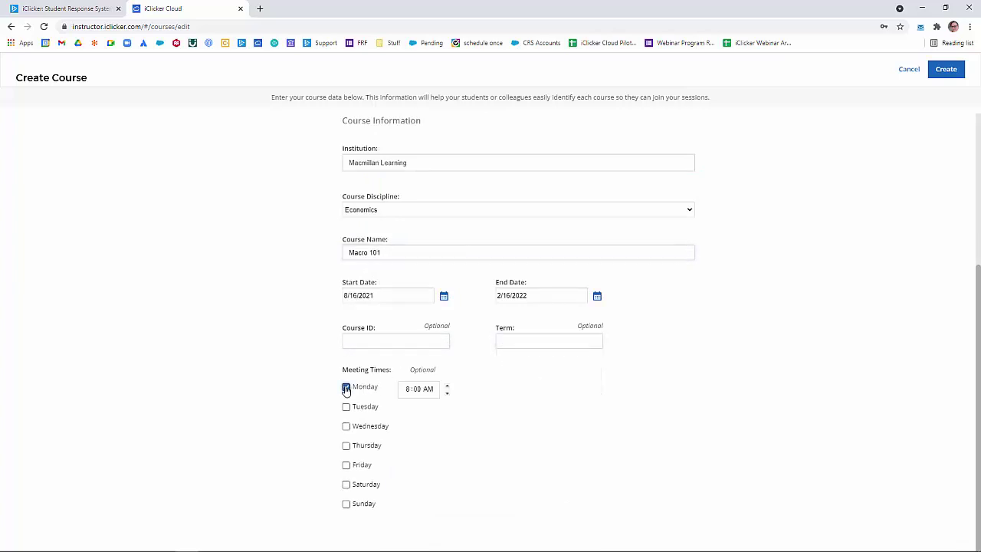
click(345, 426)
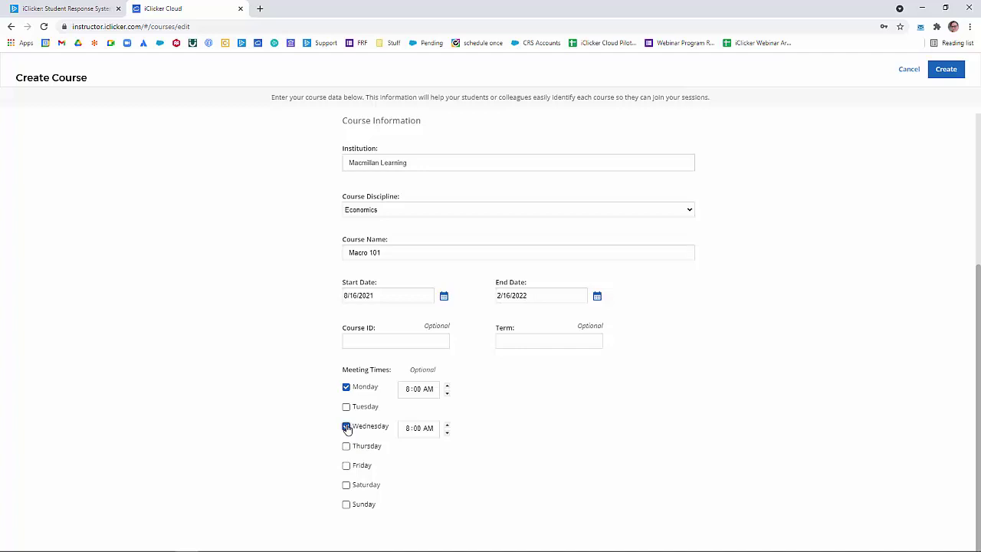
click(931, 75)
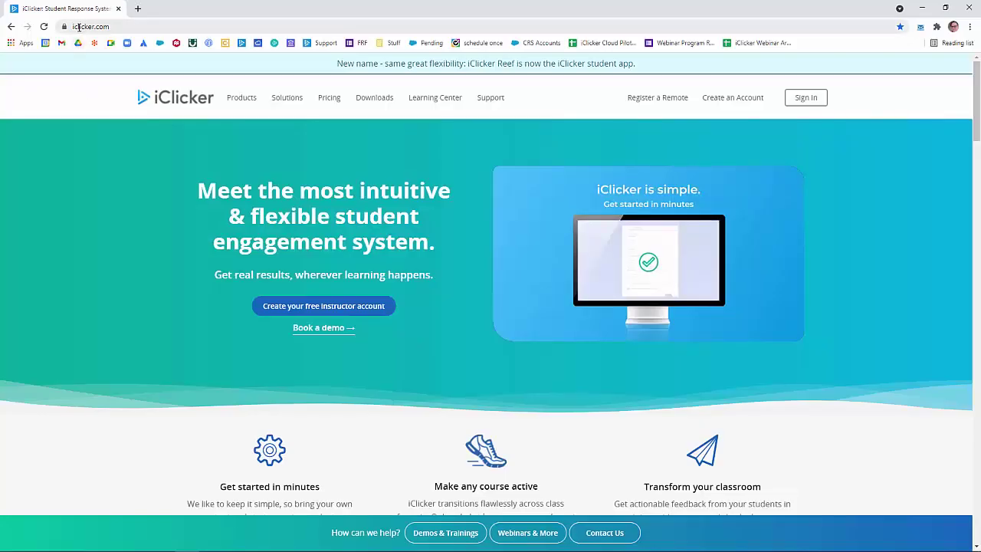
- Download iClicker Cloud for Windows from the iClicker website for a computer without administrative privileges, and return to the download options
click(79, 27)
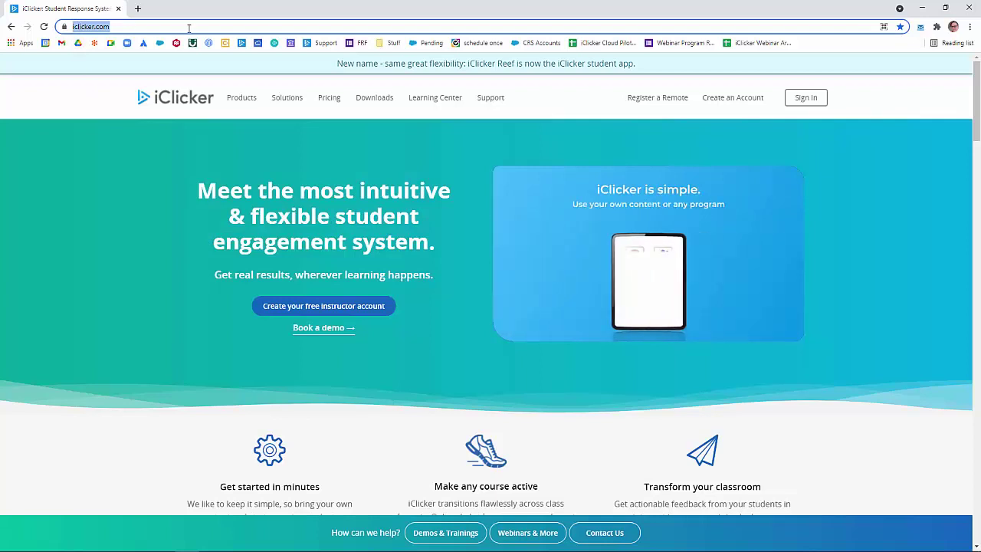
click(367, 105)
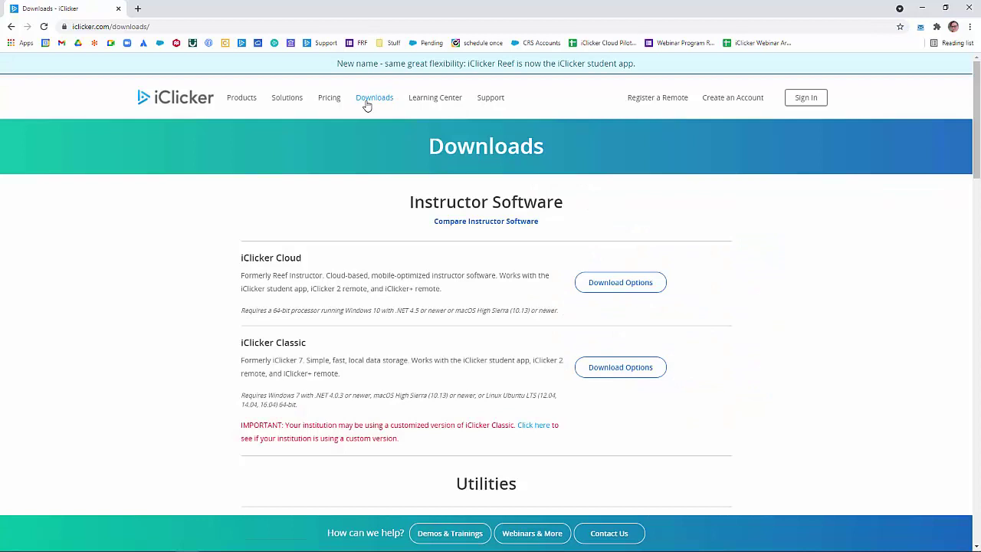
click(610, 298)
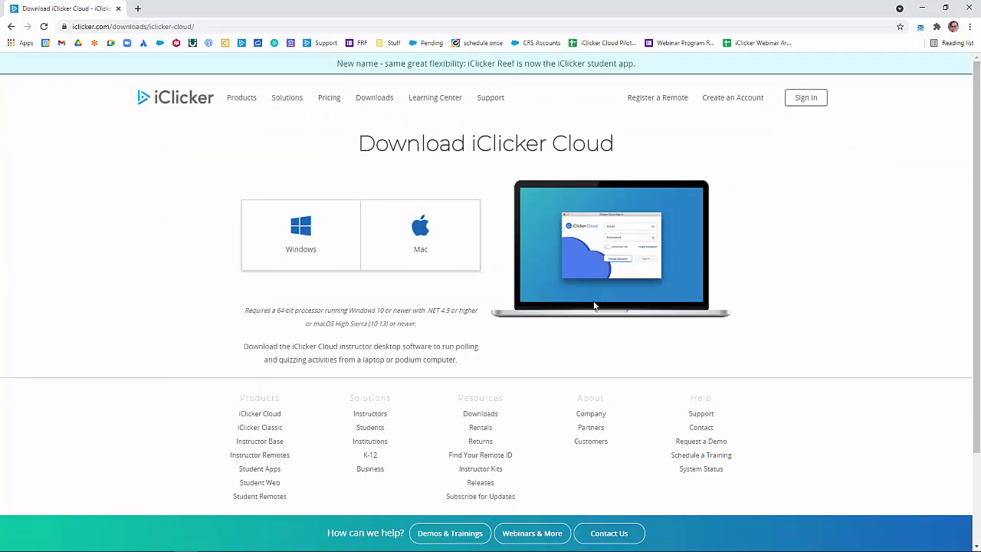
click(318, 259)
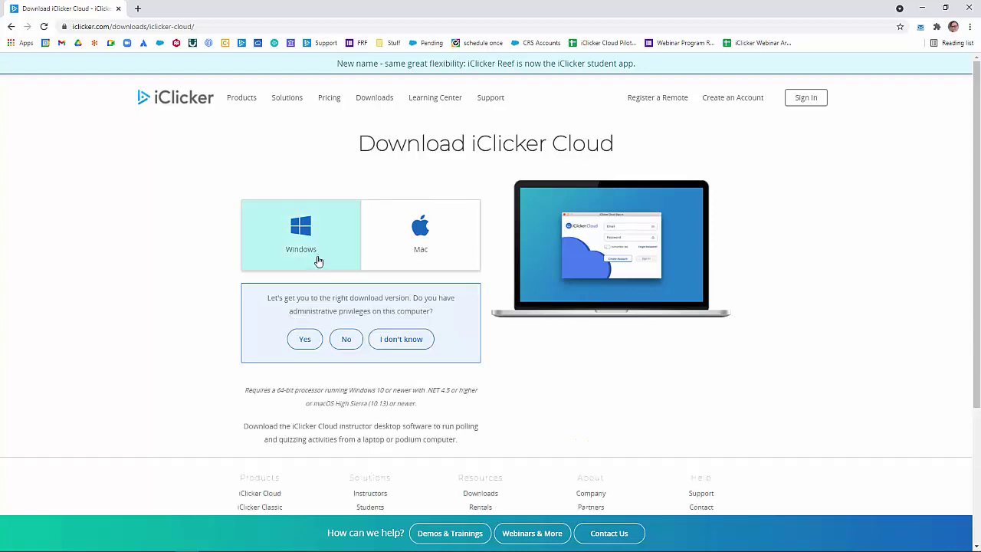
click(347, 339)
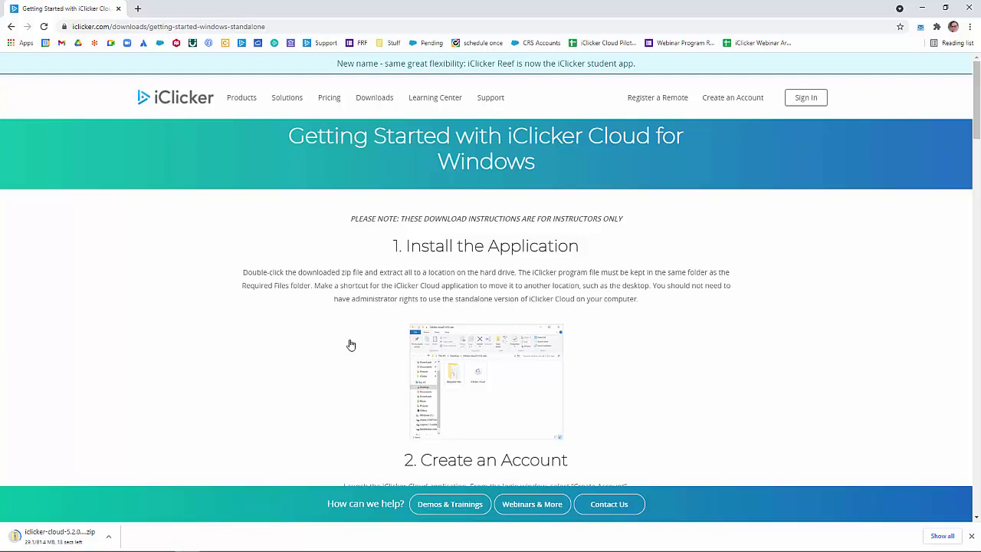
click(11, 27)
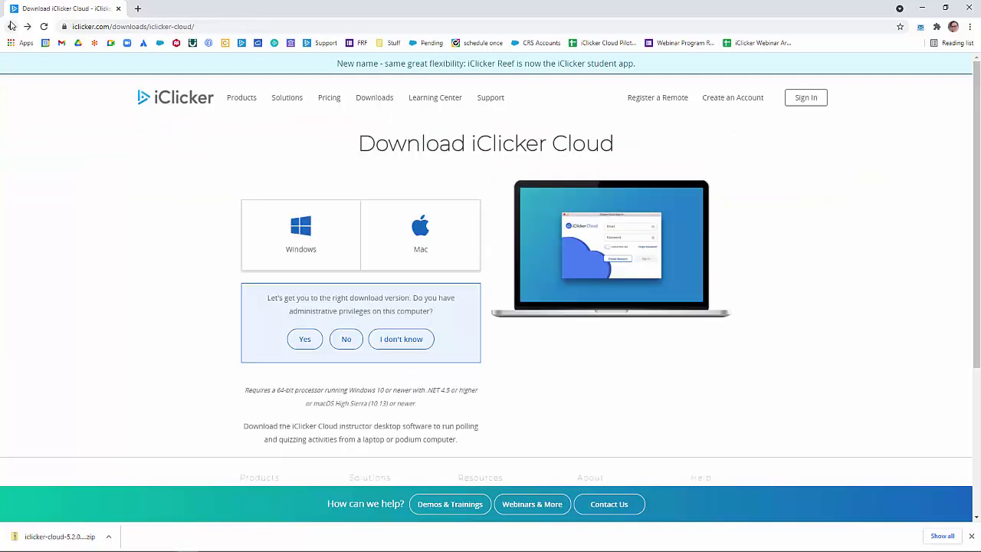
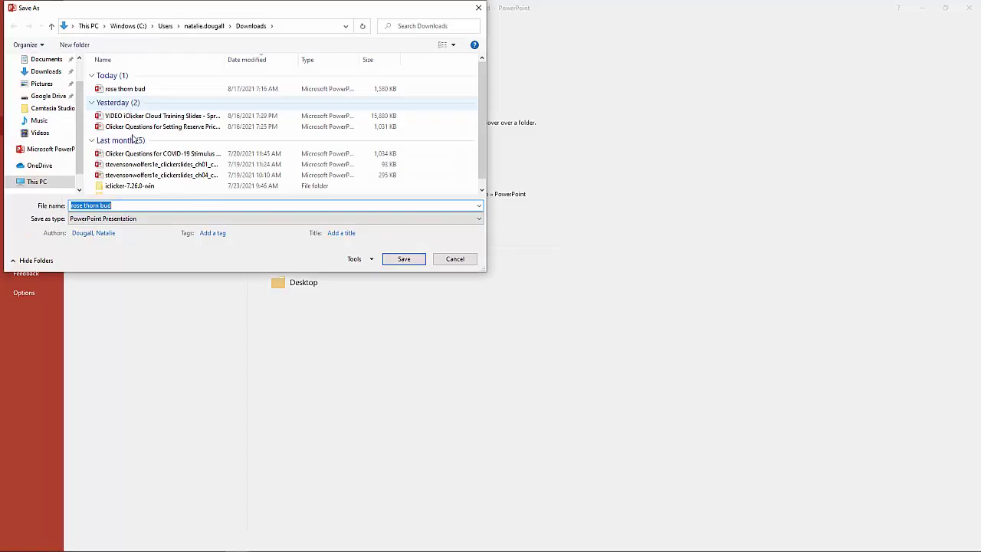
- Save the rose thorn bud presentation as a PDF in the Downloads folder
click(139, 220)
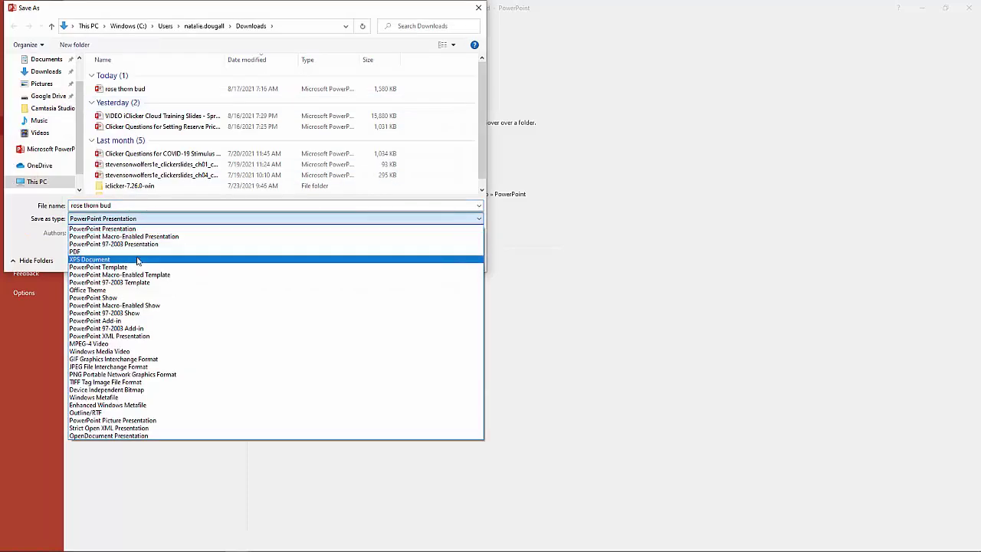
click(138, 252)
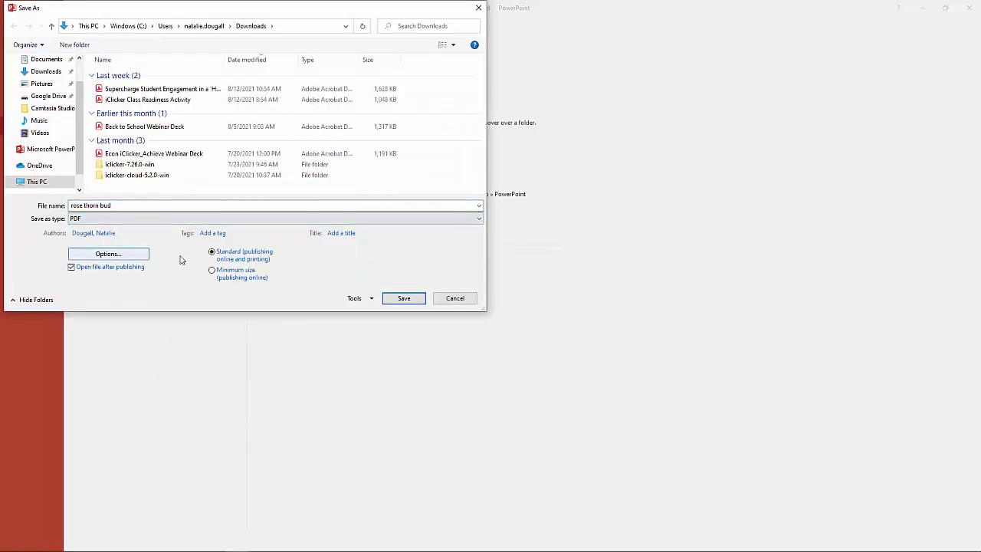
click(391, 298)
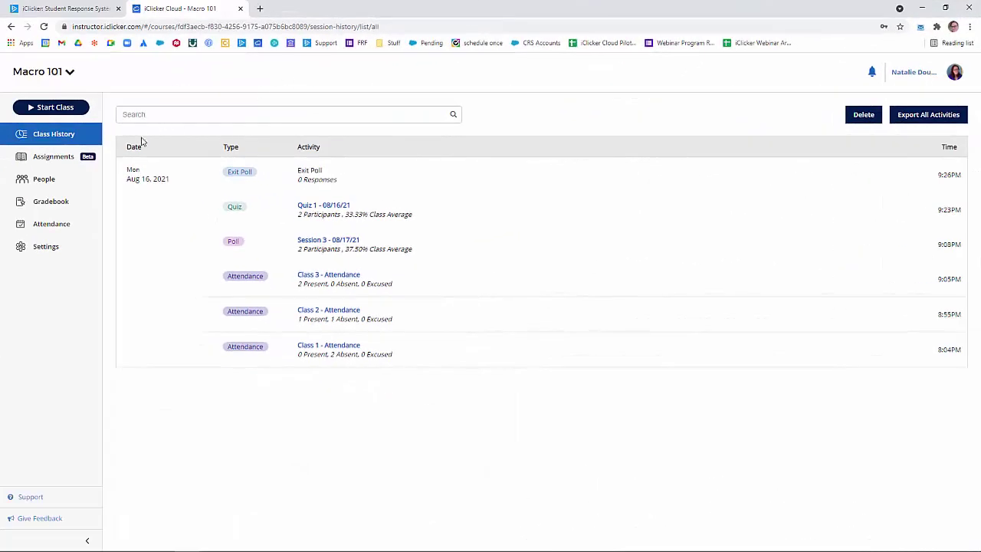
- Start a new assignment in the Macro 101 course and name it Reflection
click(67, 163)
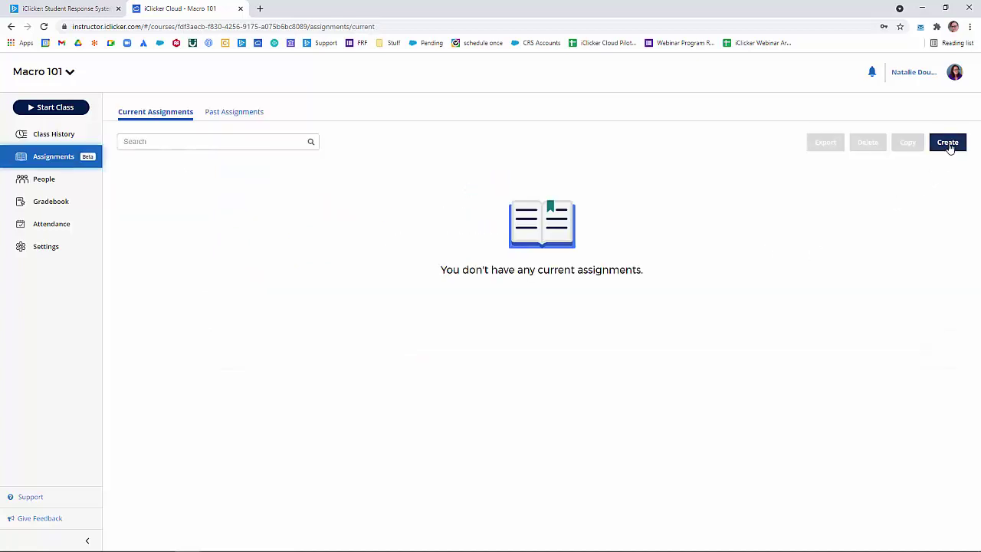
click(948, 144)
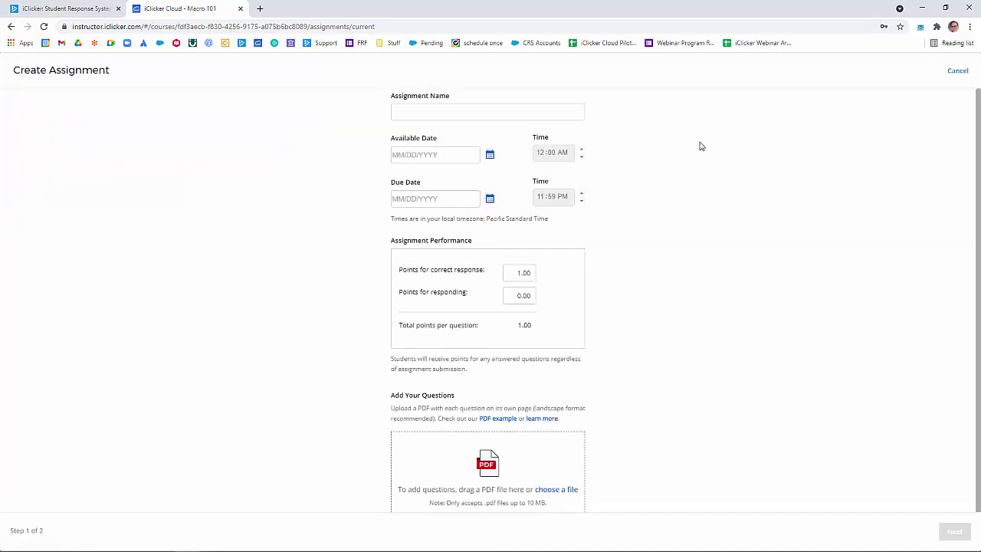
click(540, 113)
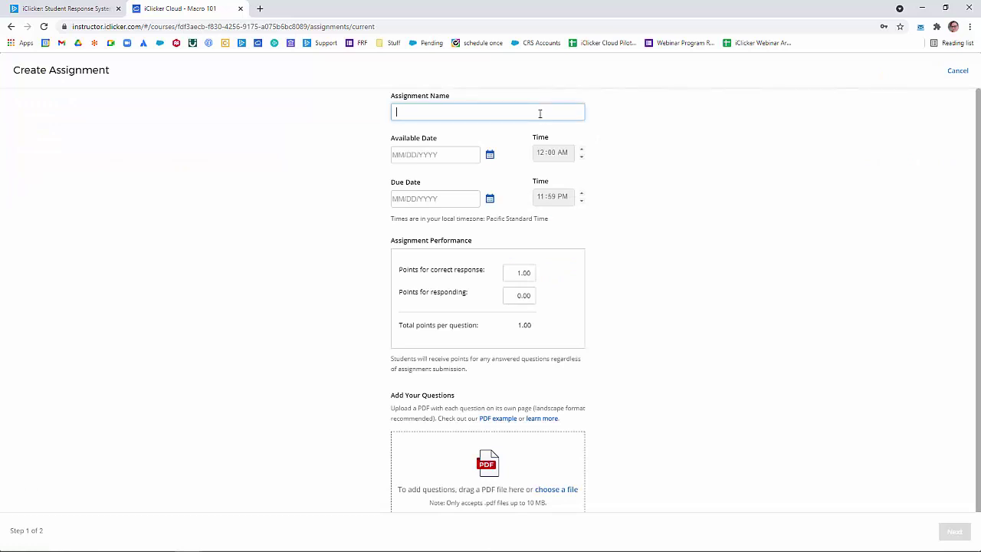
text(Reflection)
- Set the assignment's available date to 8/17/2021 and its due date to 8/21/2021
click(490, 156)
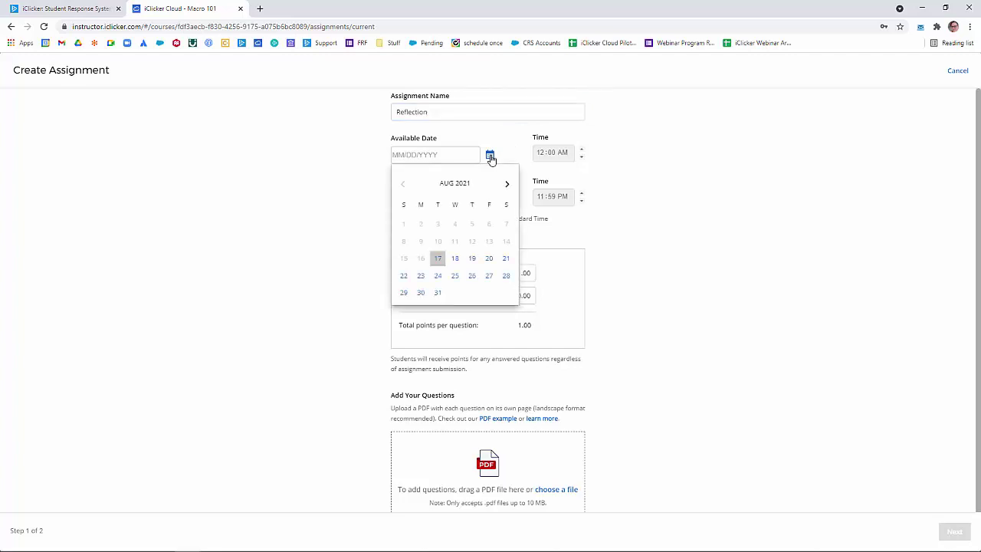
click(438, 258)
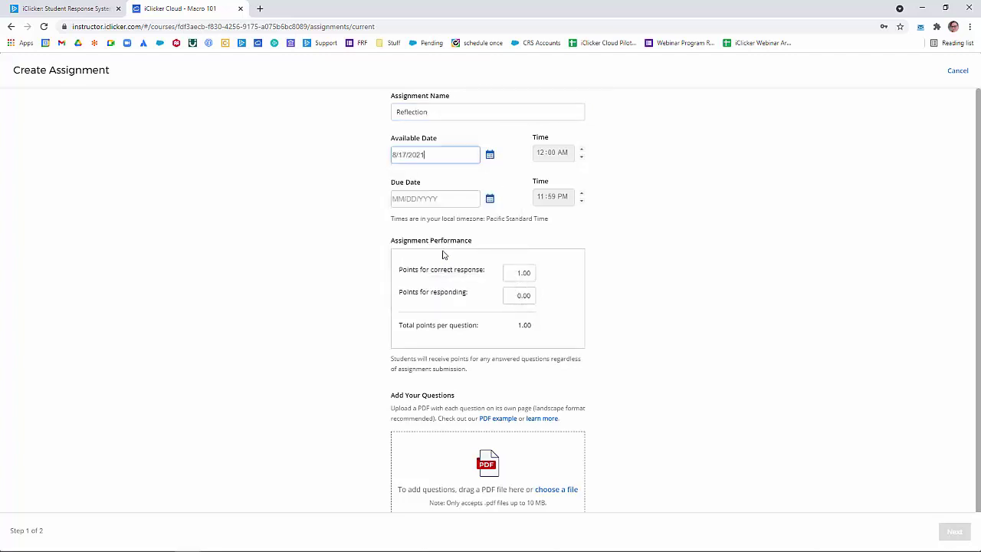
click(488, 205)
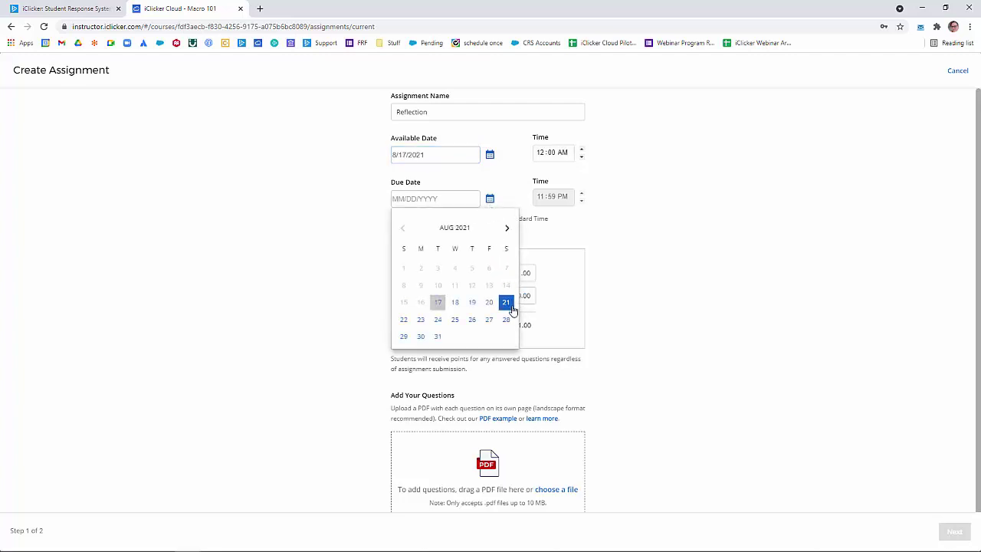
click(508, 305)
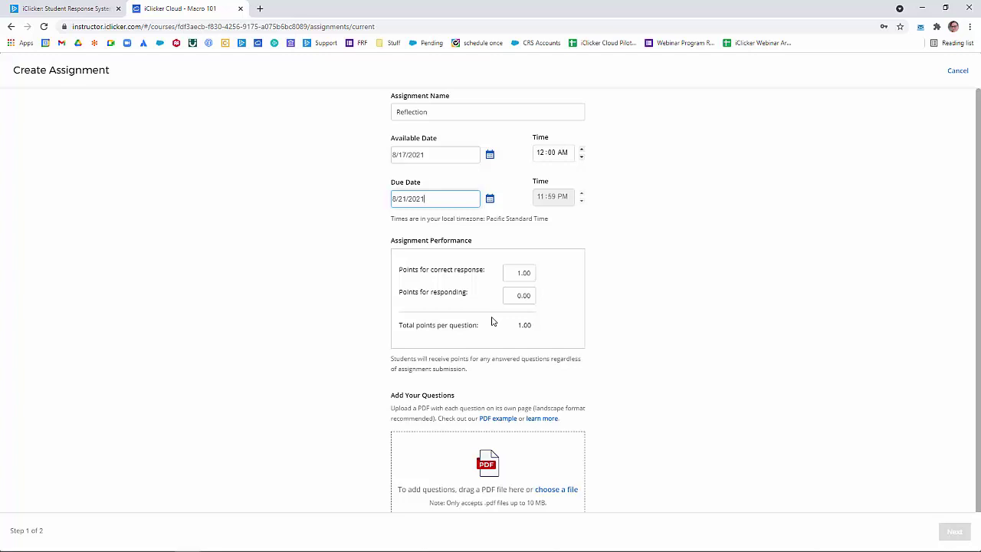
click(653, 390)
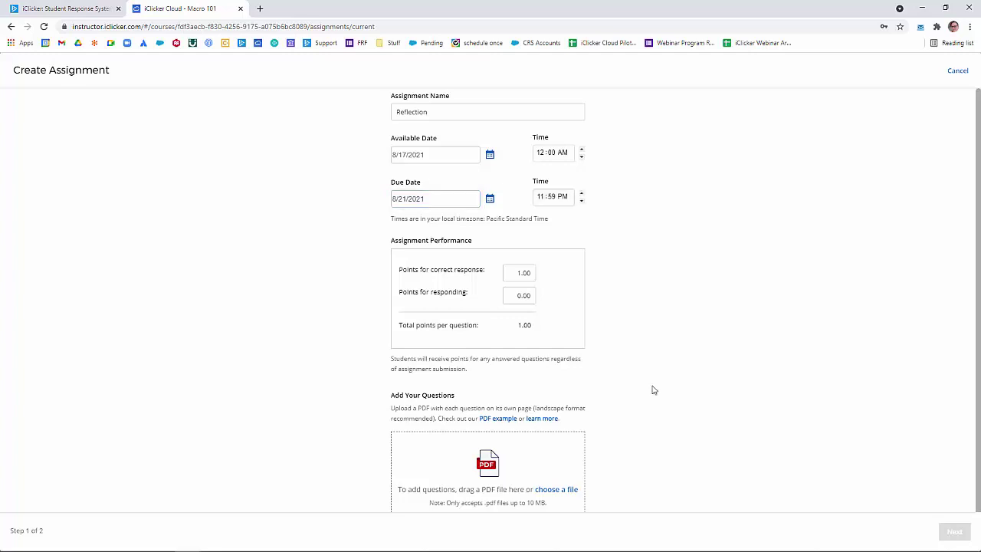
- Upload rose thorn bud.pdf from Downloads as the assignment's questions and continue to the question setup
click(571, 491)
click(146, 81)
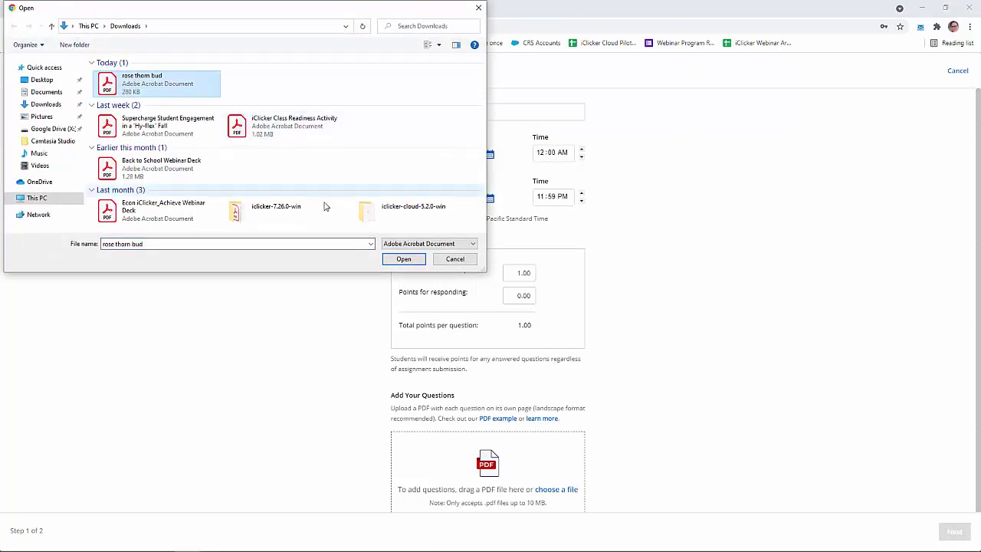
click(403, 259)
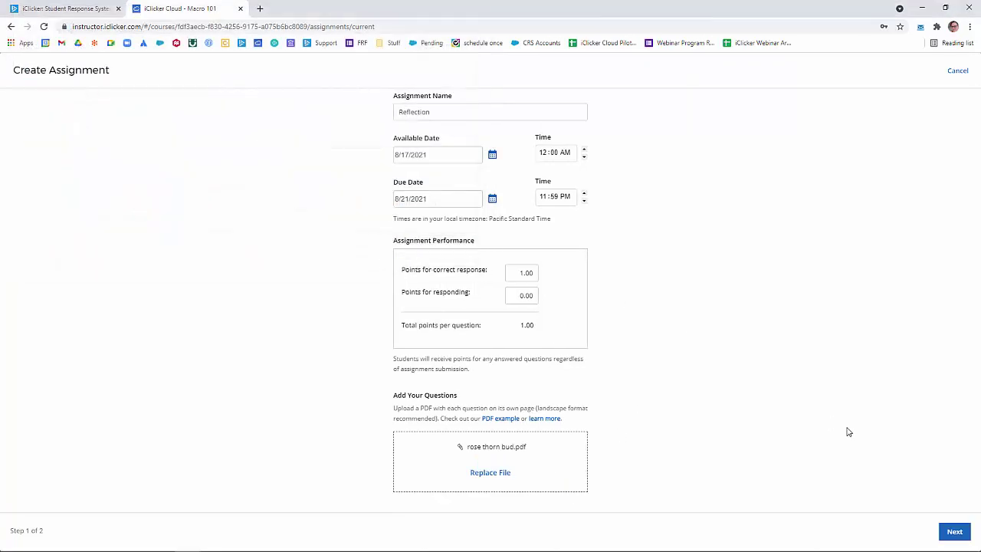
click(955, 531)
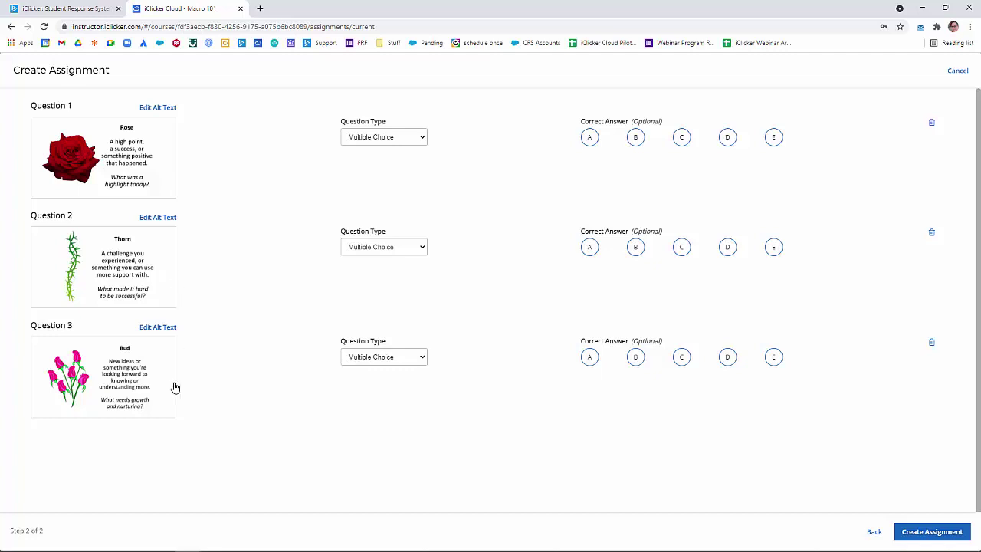
- Set the question type of all three questions, Rose, Thorn and Bud, to Short Answer
click(424, 138)
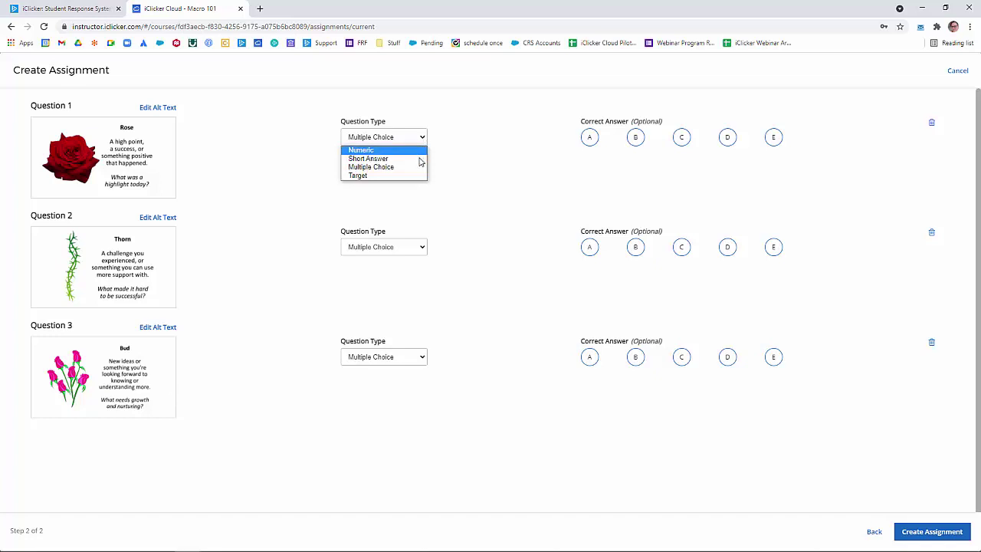
click(421, 159)
click(423, 248)
click(421, 268)
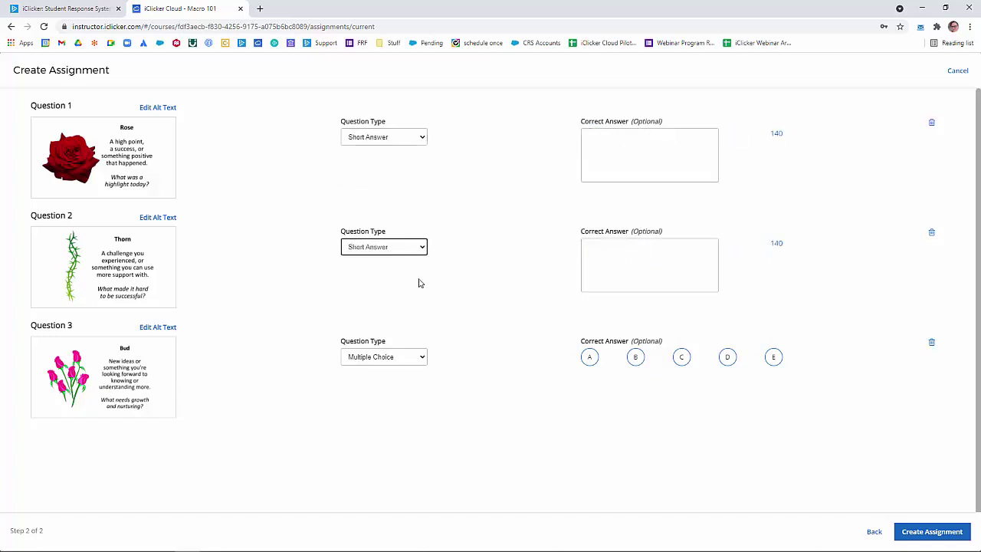
click(421, 357)
click(423, 379)
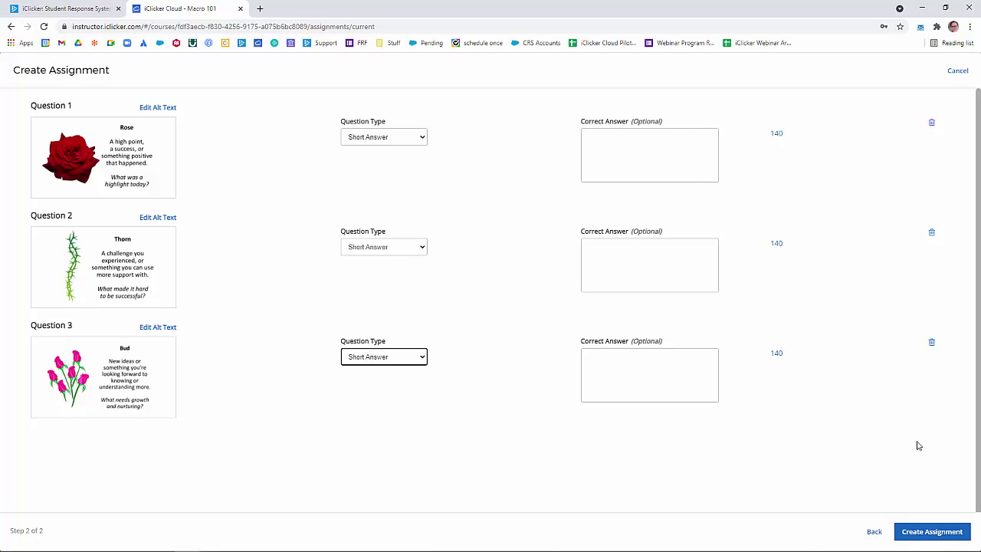
- Finish creating the Reflection assignment with its three short-answer questions
click(948, 536)
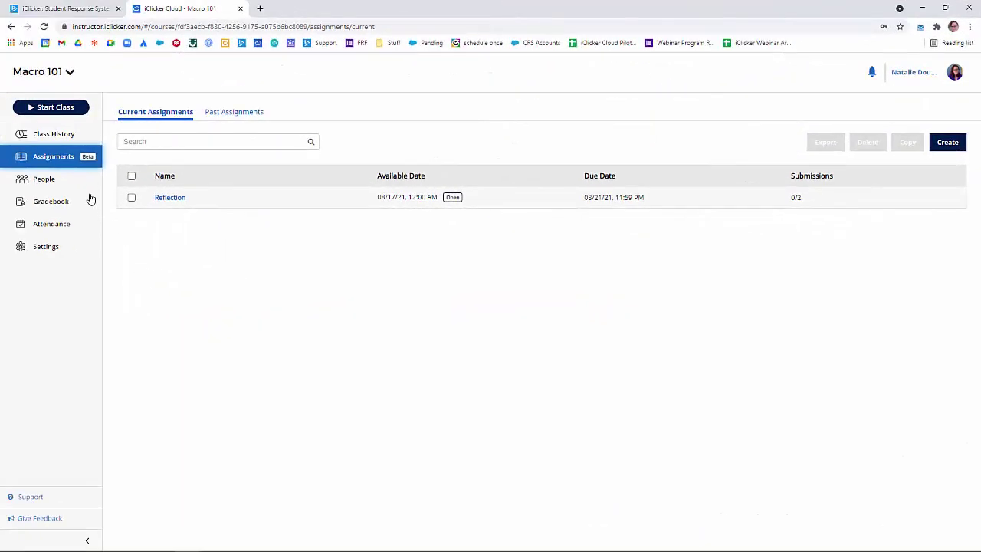
- Remove the first listed student, the one with the test account, from the course's student roster
click(68, 184)
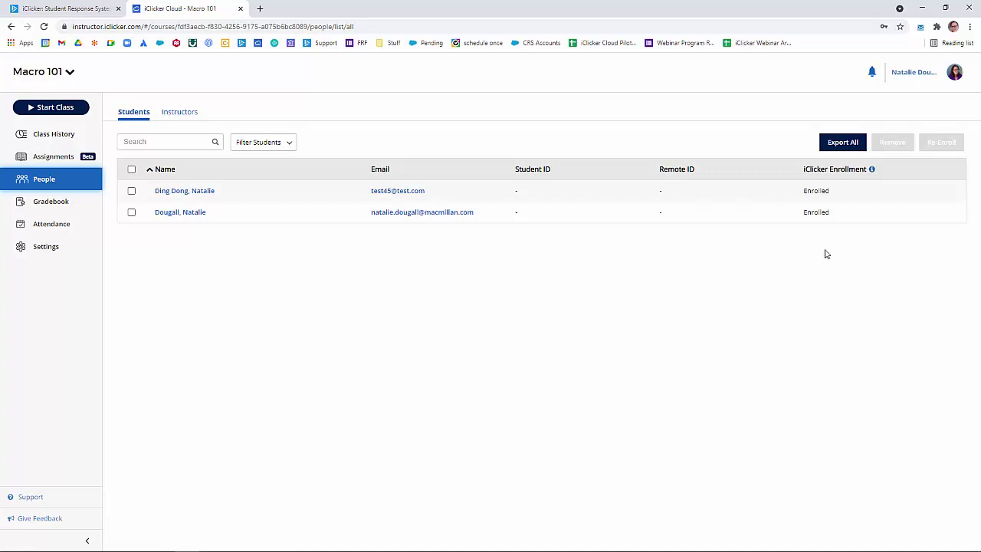
click(132, 192)
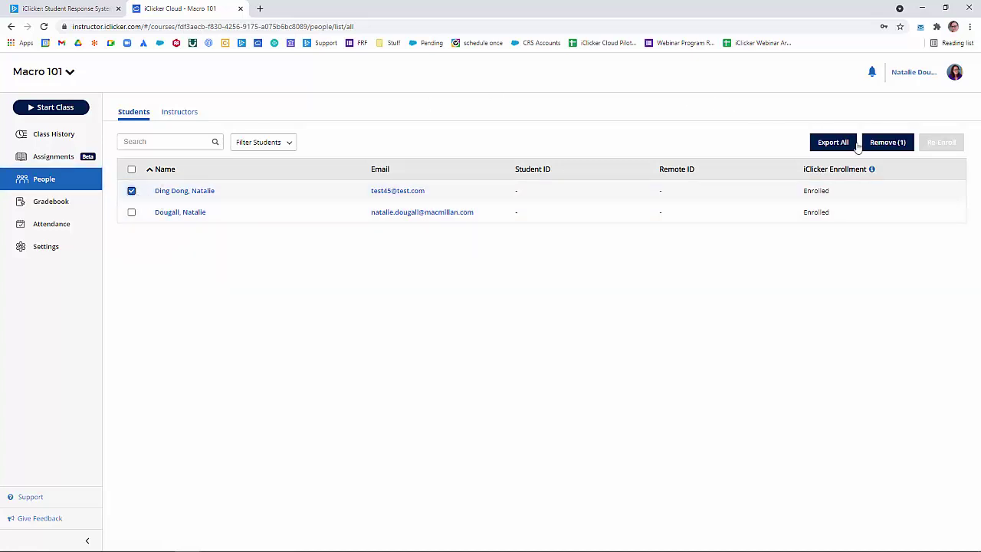
click(878, 145)
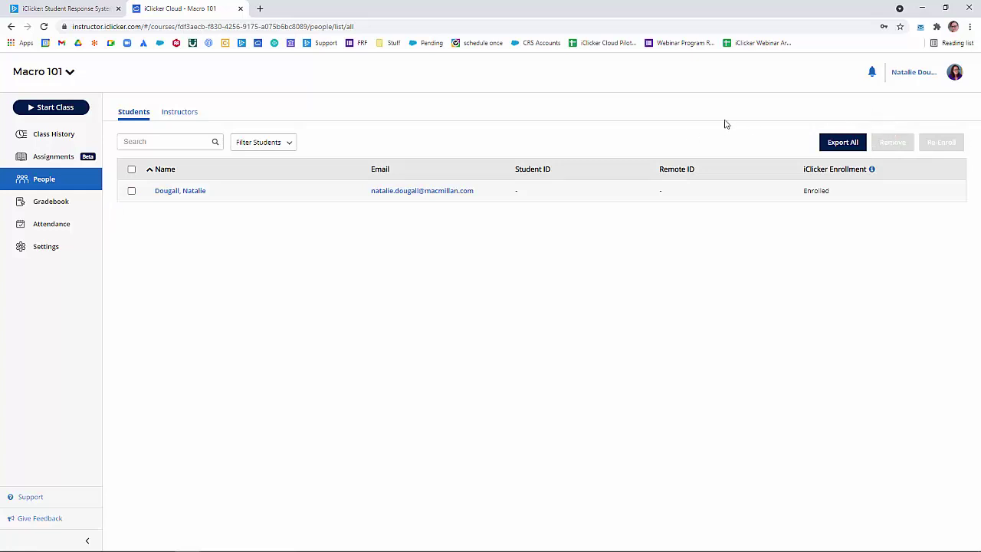
- Review the remaining student's course results and their answers in the Session 3 - 08/17/21 poll
click(197, 191)
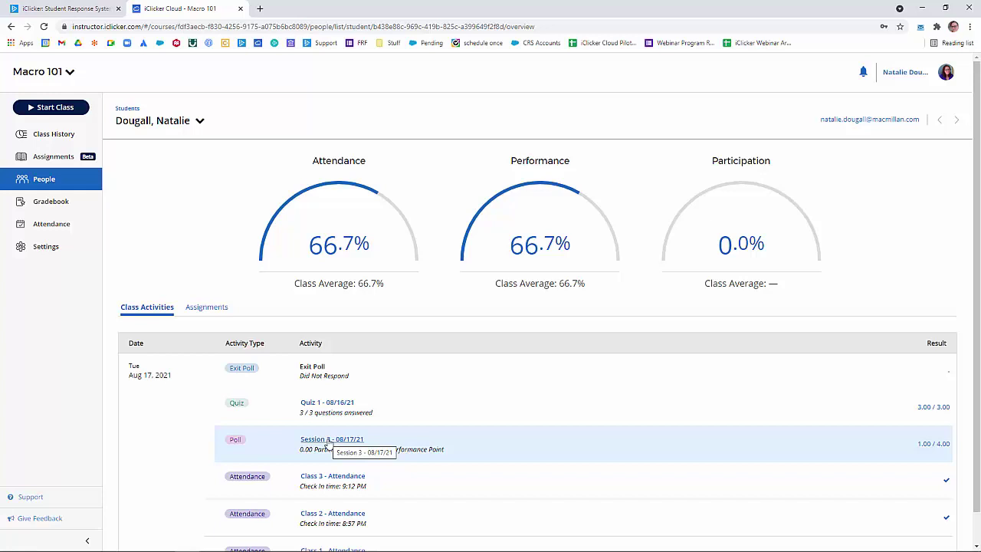
click(328, 440)
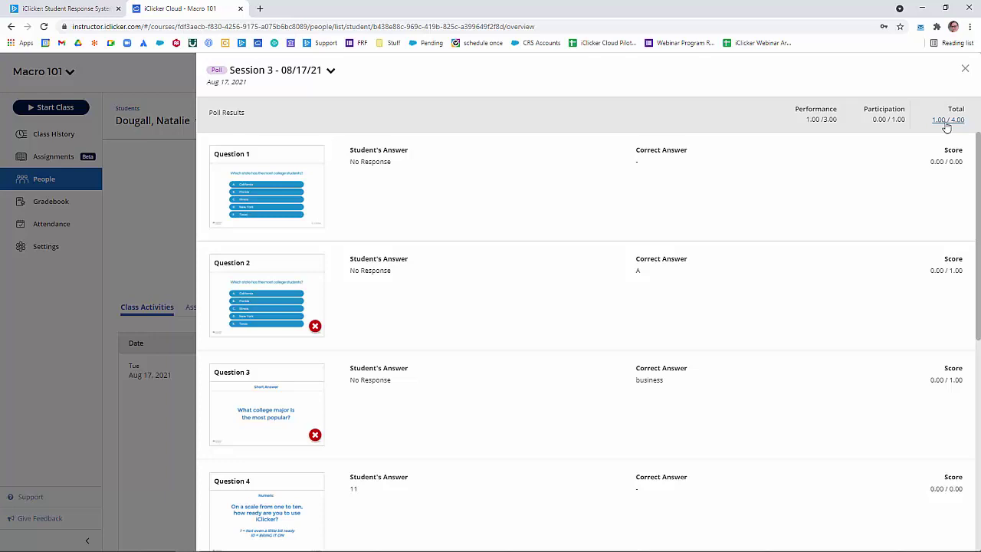
- Return to the course roster and view the instructor list and the option to add an instructor
click(46, 179)
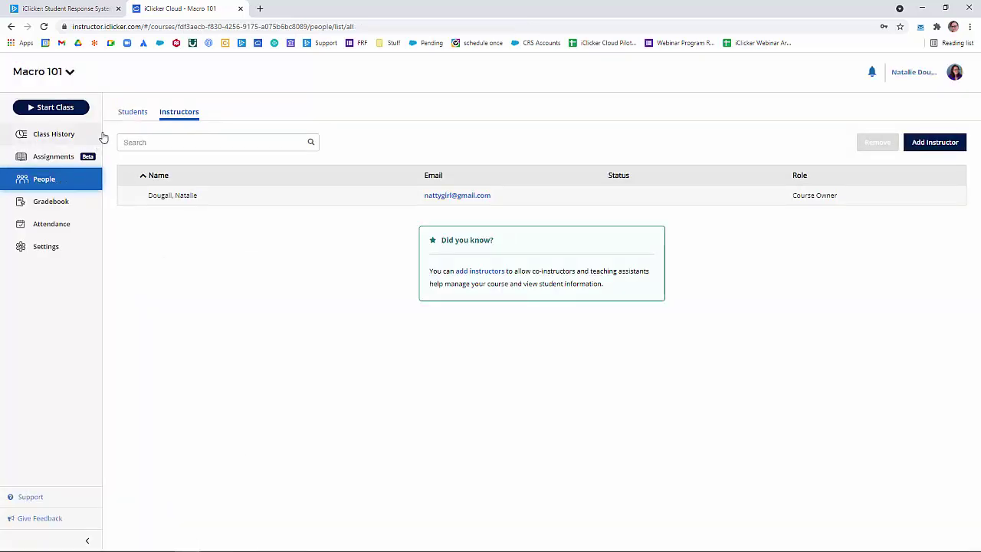
click(131, 113)
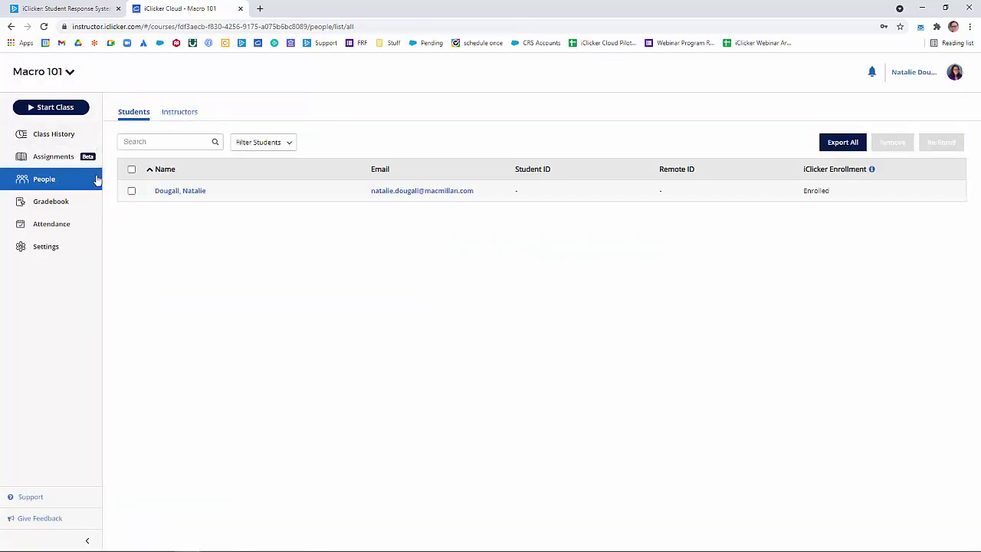
click(171, 117)
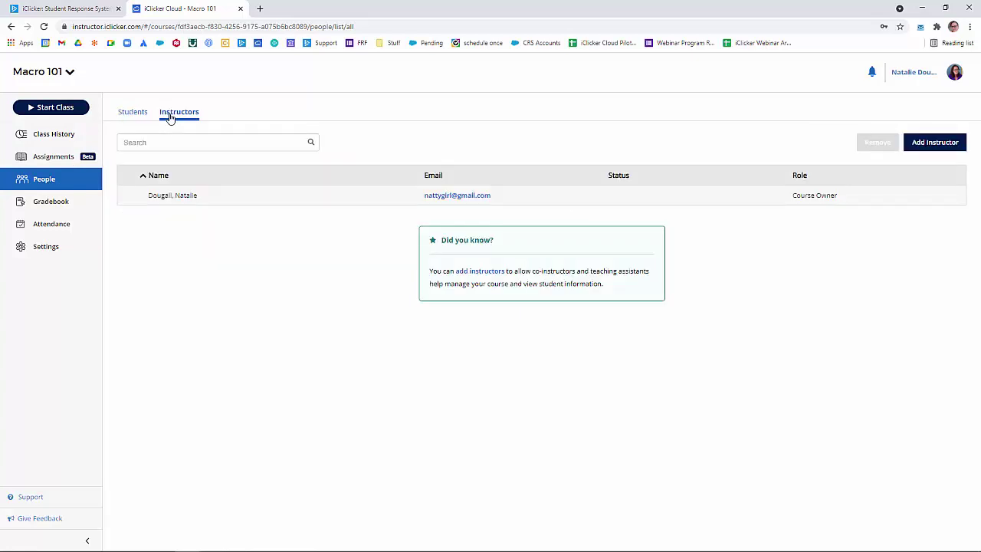
click(912, 144)
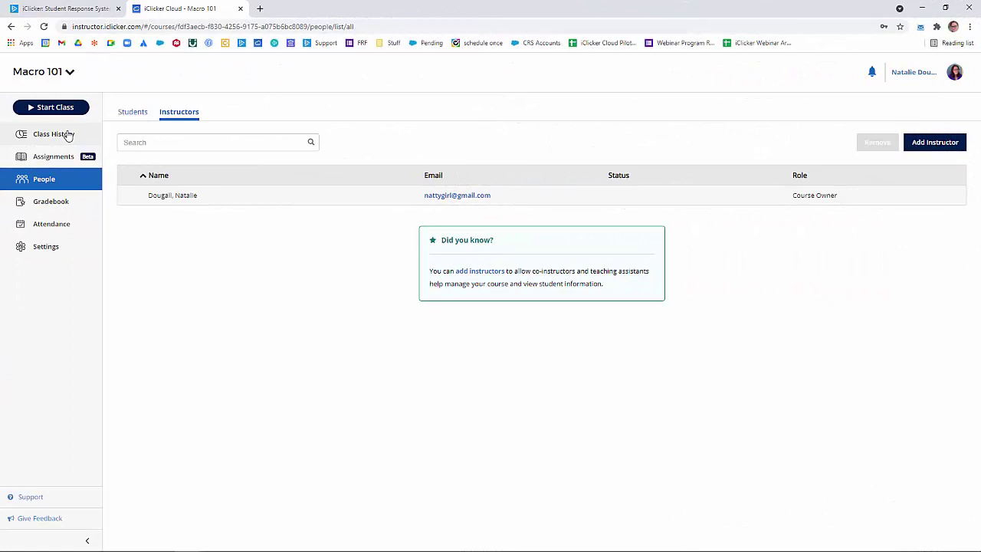
- Mark answer A as correct for Question 1 of the Session 3 - 08/17/21 poll in the class history
click(67, 135)
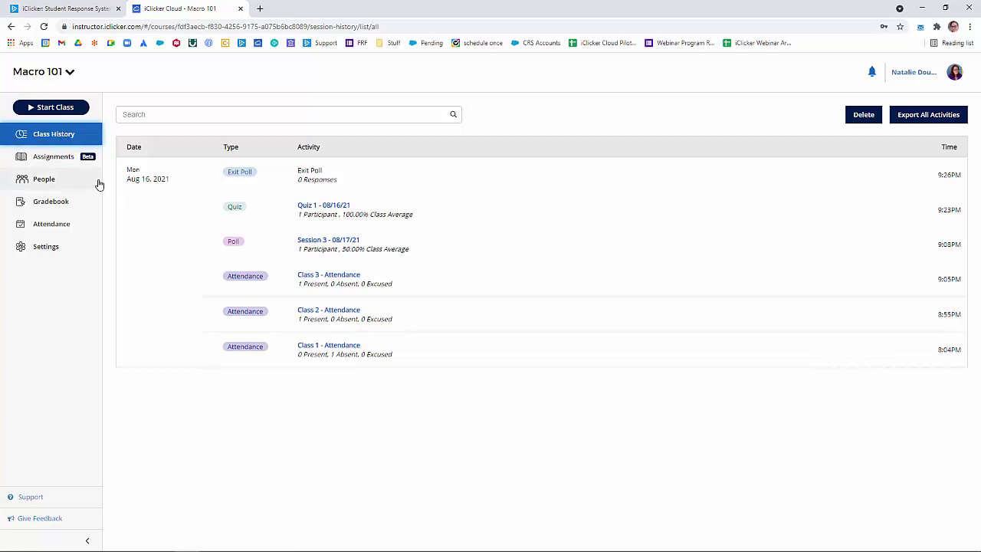
click(310, 244)
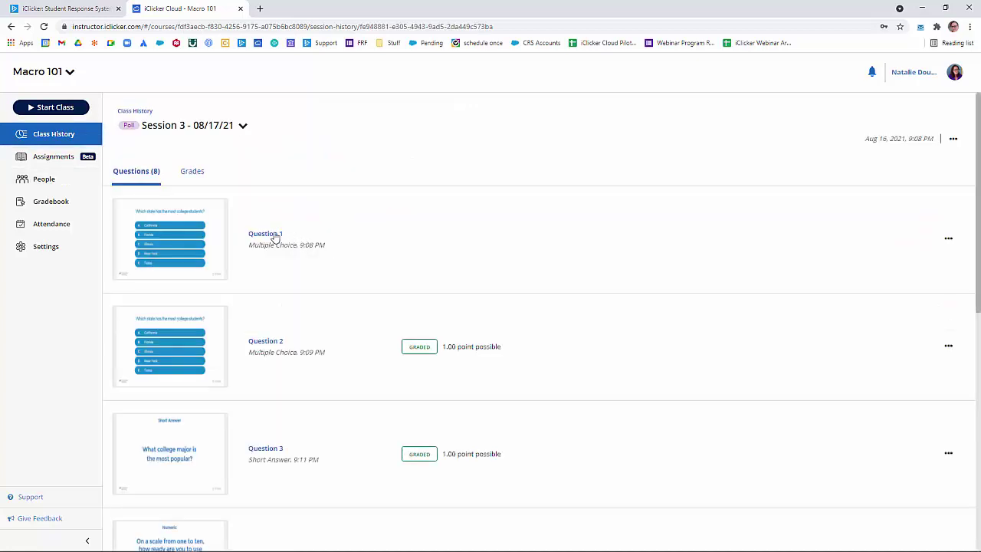
click(275, 236)
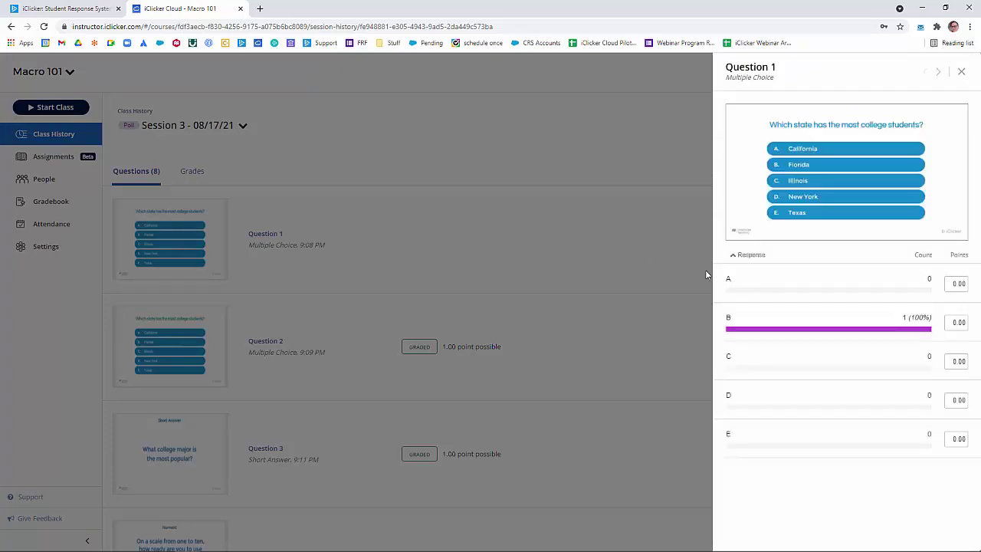
click(742, 284)
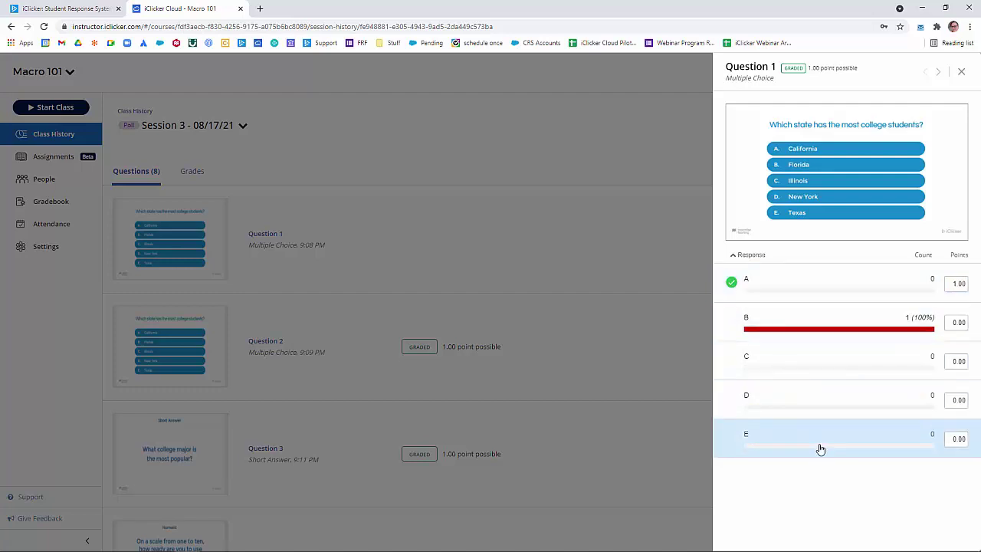
- Delete the Class 3 - Attendance and Class 2 - Attendance activities from the class history
click(82, 135)
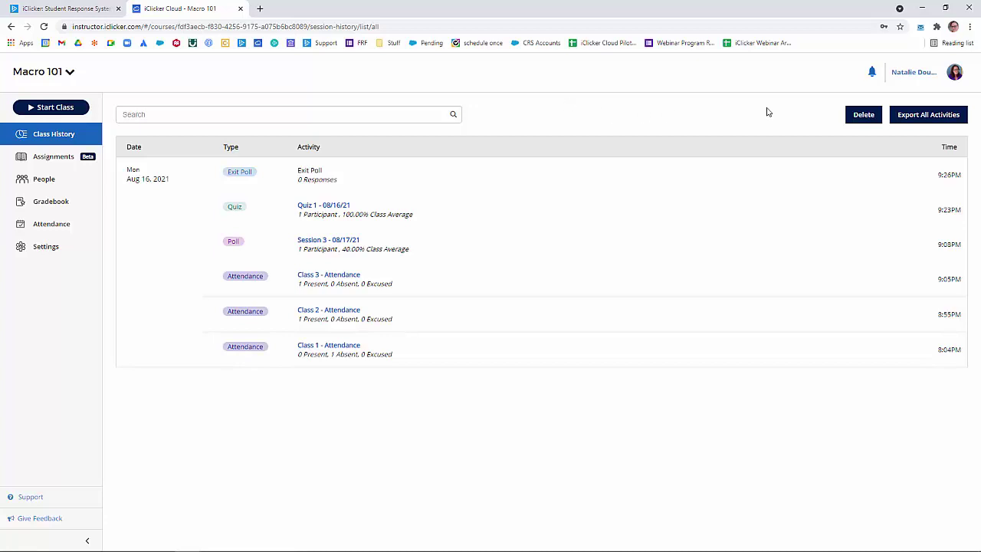
click(863, 115)
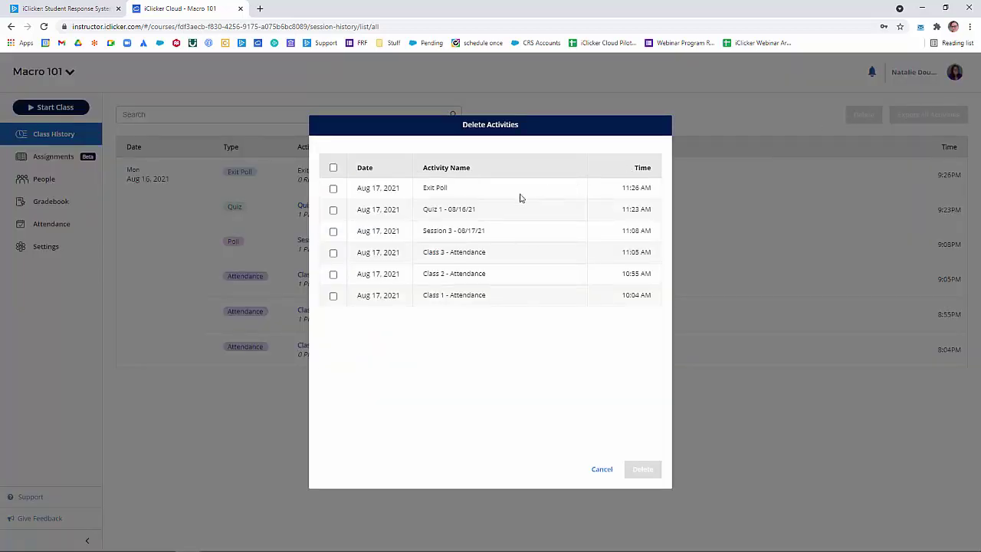
click(333, 253)
click(335, 273)
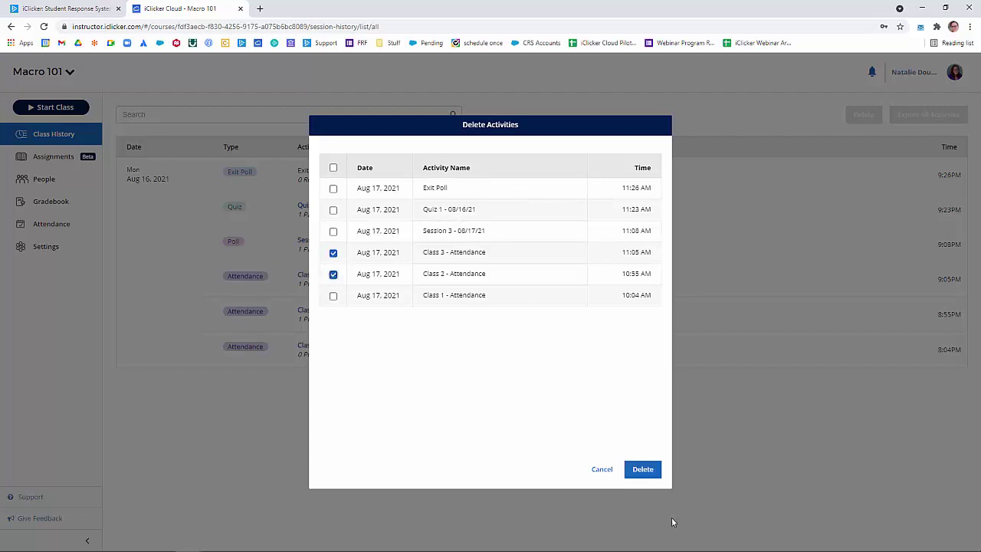
click(644, 473)
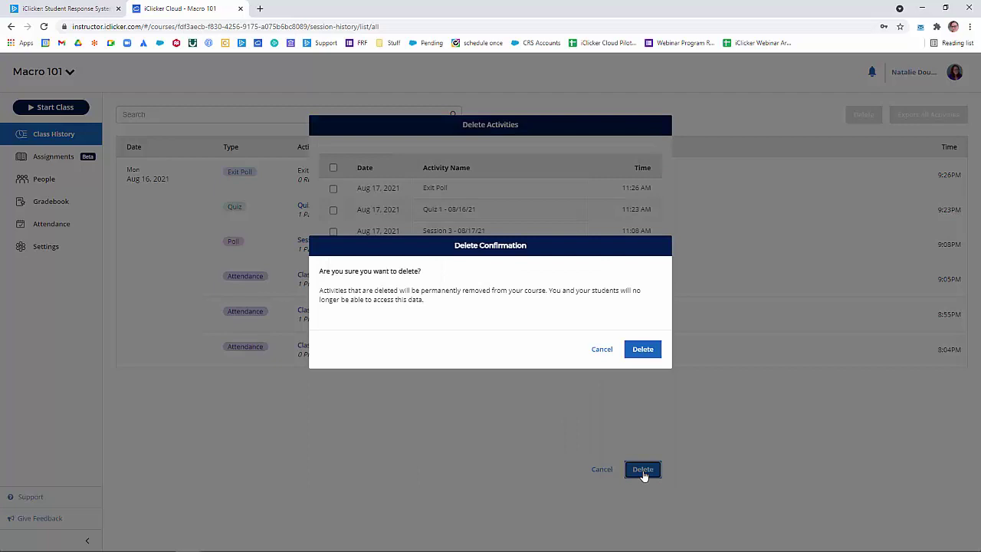
click(643, 349)
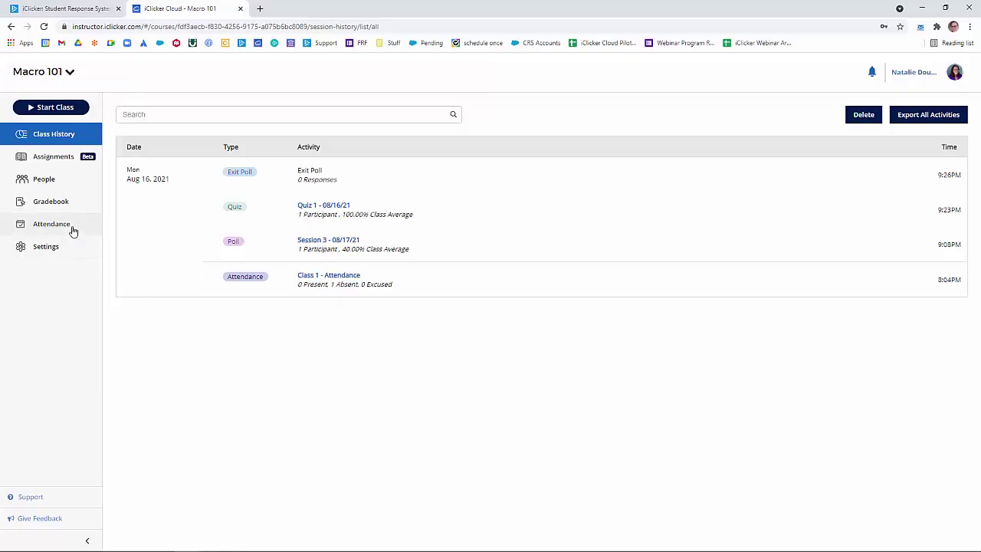
- Change the student's Class 1 - Attendance record to Present and save it
click(73, 232)
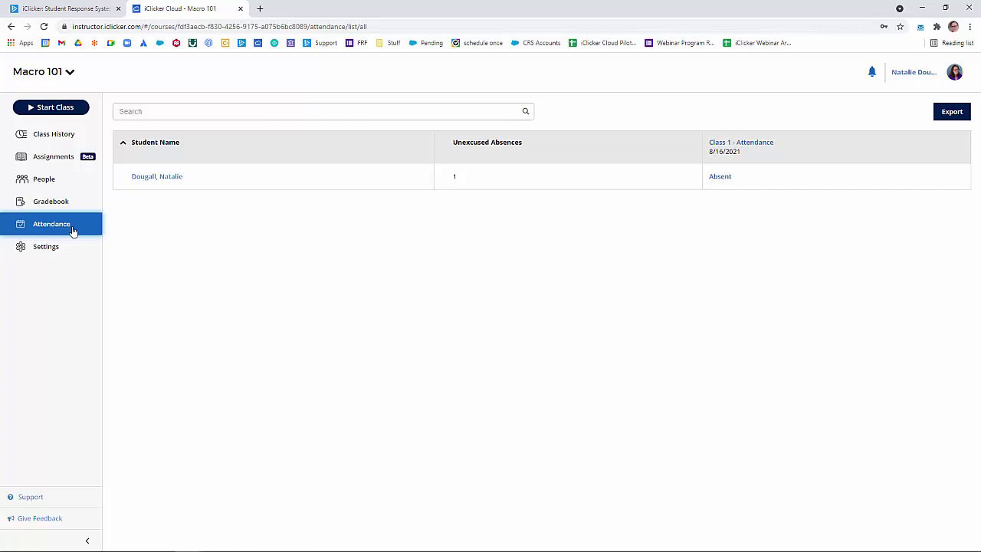
click(718, 181)
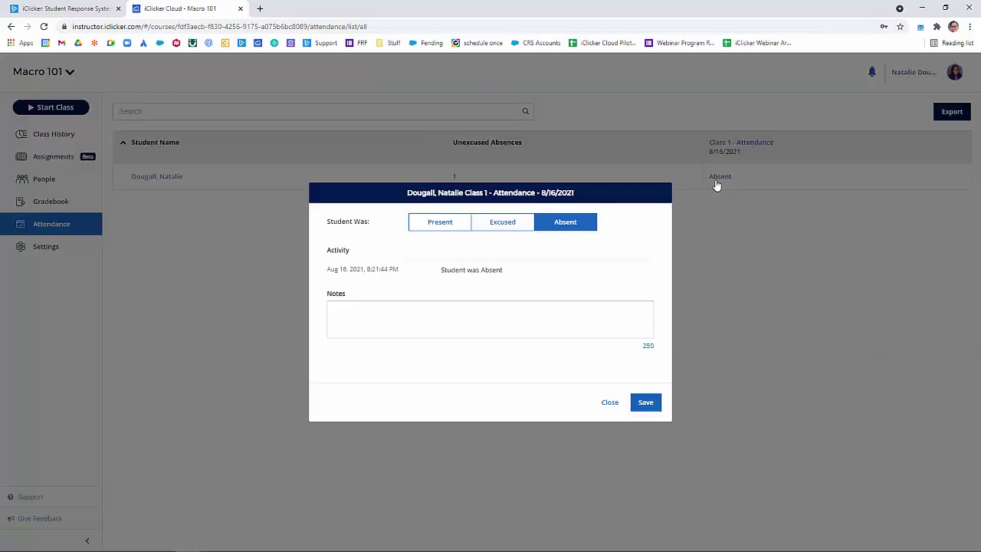
click(458, 225)
click(647, 403)
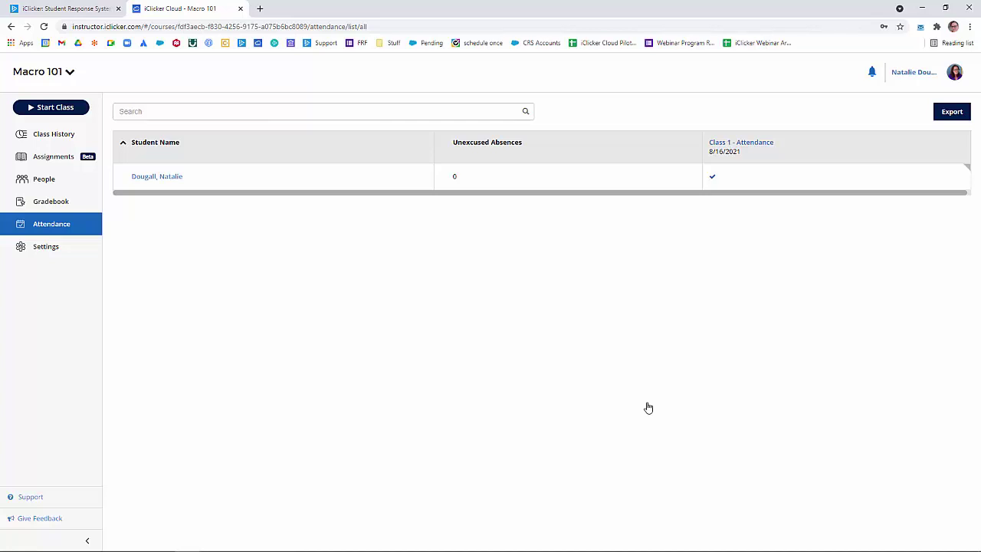
- Review the session details of Class 1 - Attendance and look at the attendance export option
click(767, 141)
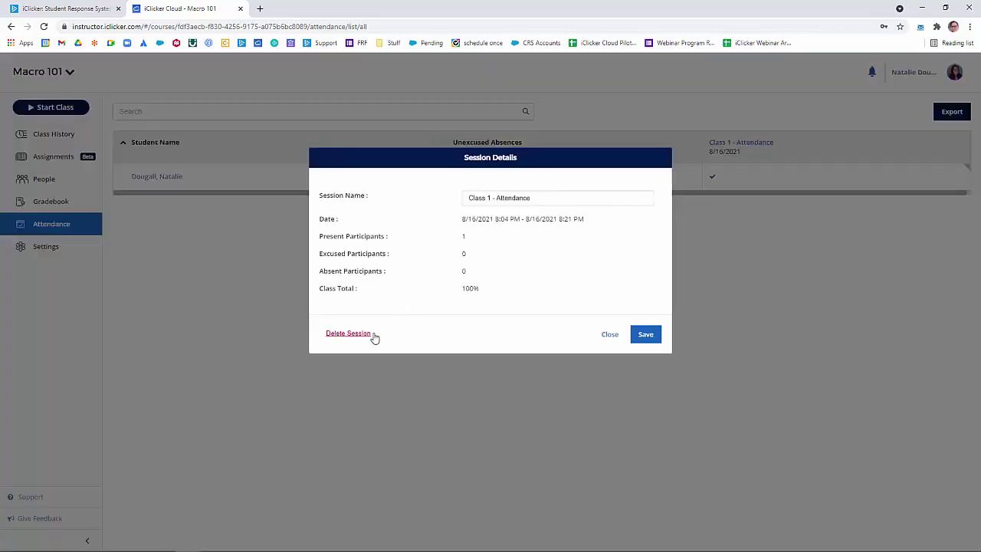
click(842, 235)
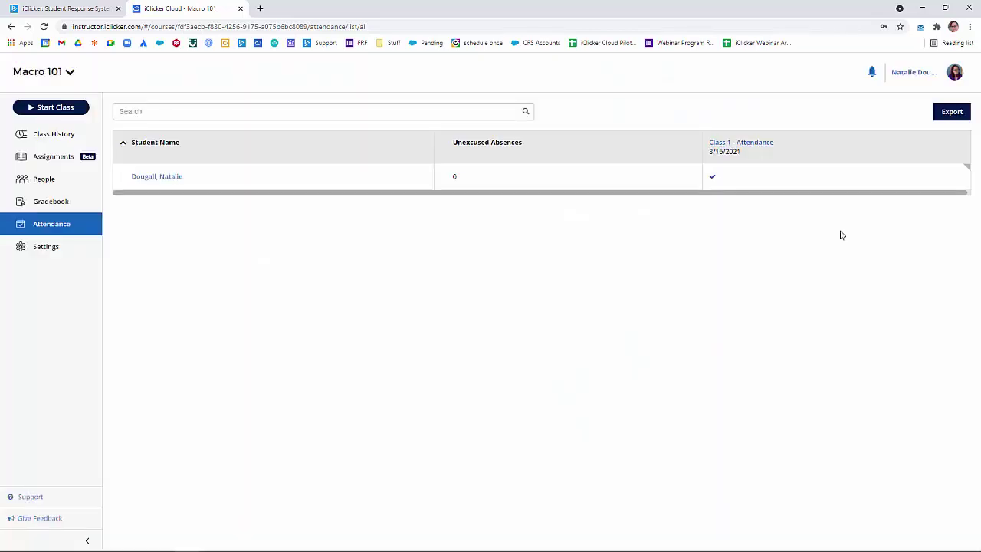
click(942, 115)
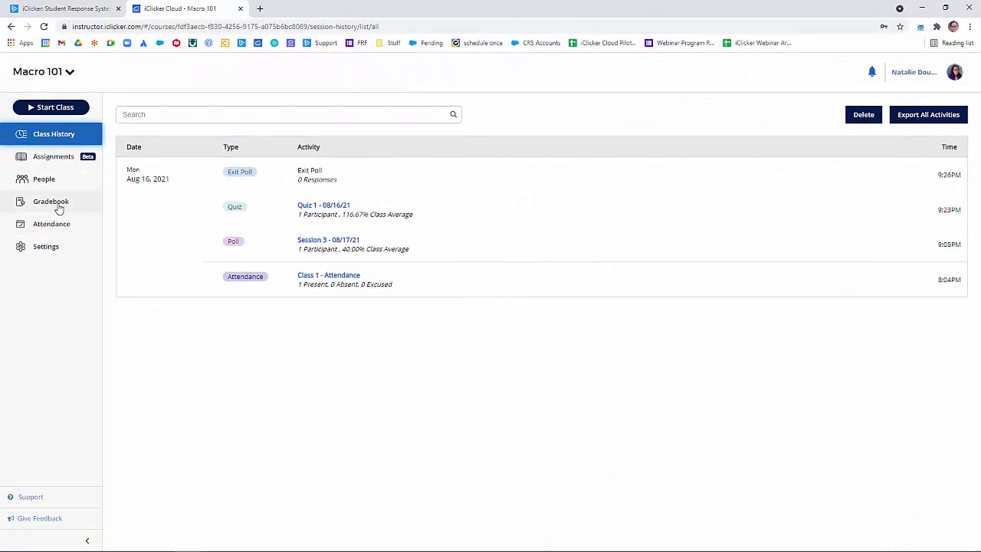
- Examine the file formats offered for exporting gradebook grades, then leave without exporting
click(59, 207)
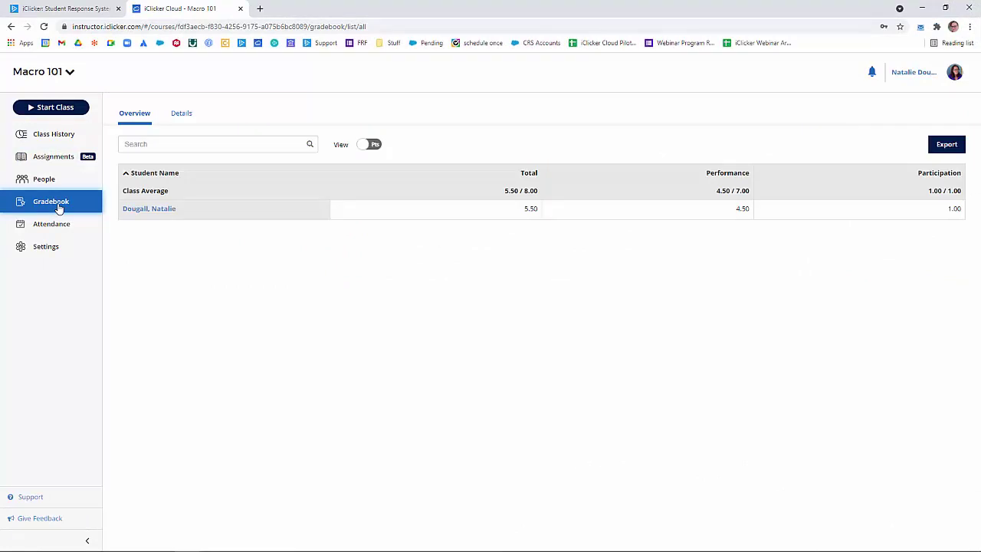
click(941, 146)
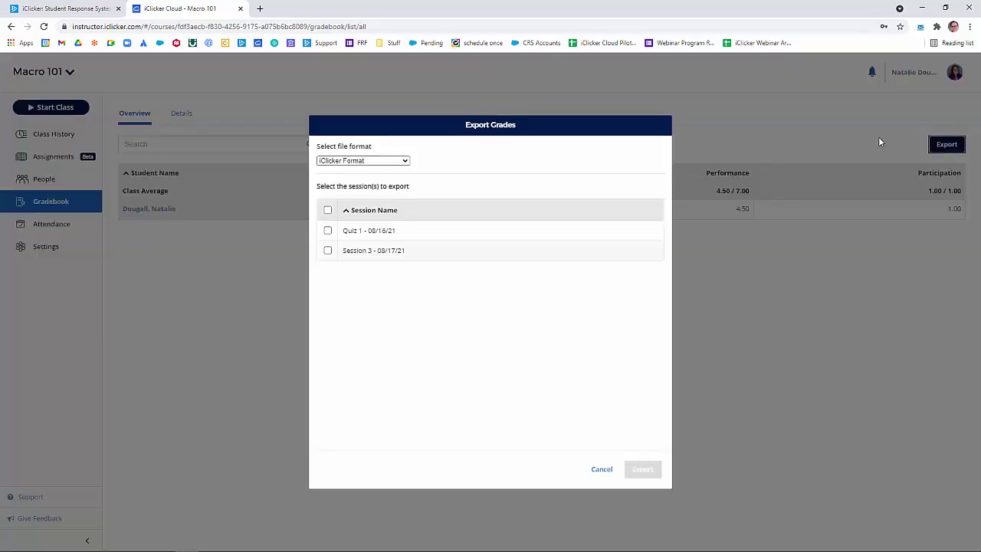
click(404, 161)
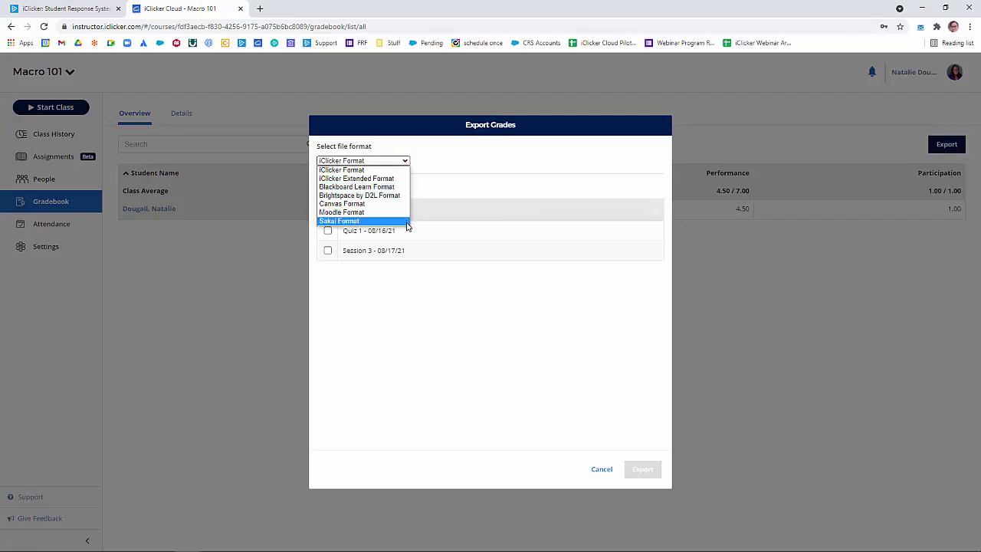
click(405, 169)
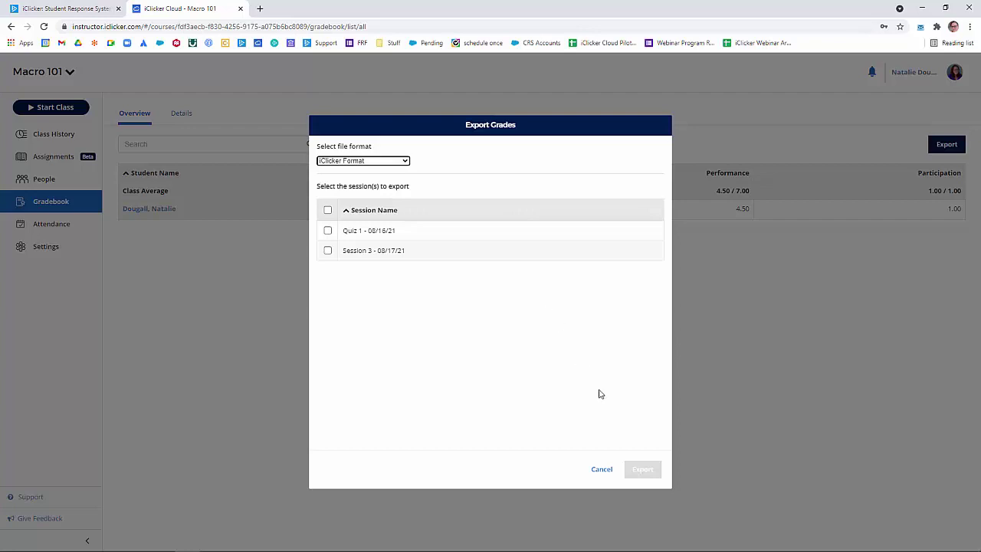
click(605, 470)
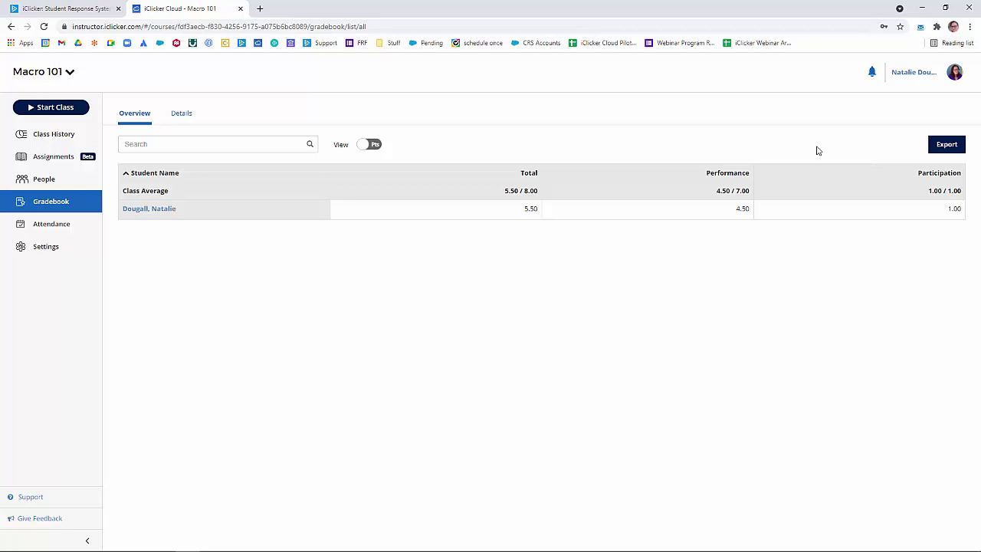
- View the detailed gradebook and the session details of the Session 3 - 08/17/21 poll
click(183, 119)
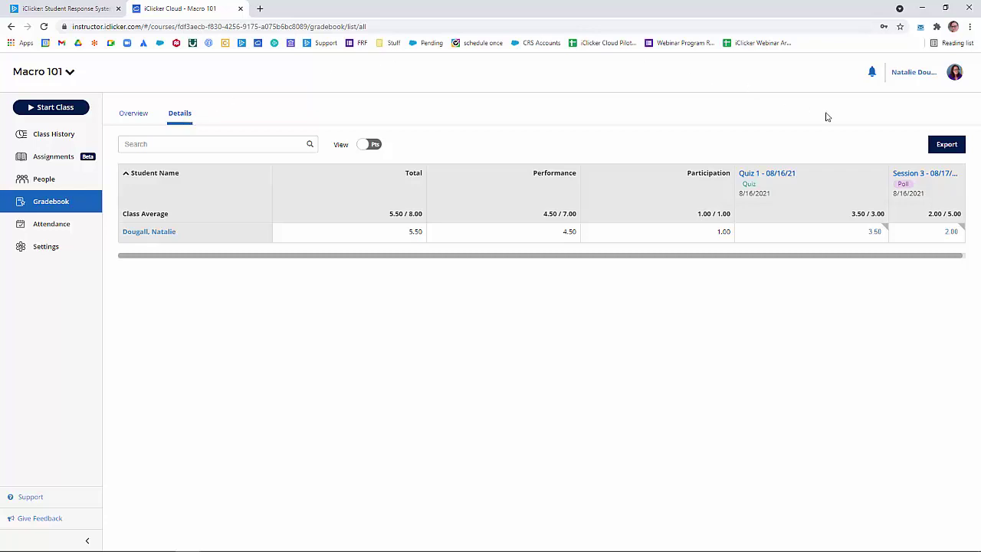
click(902, 179)
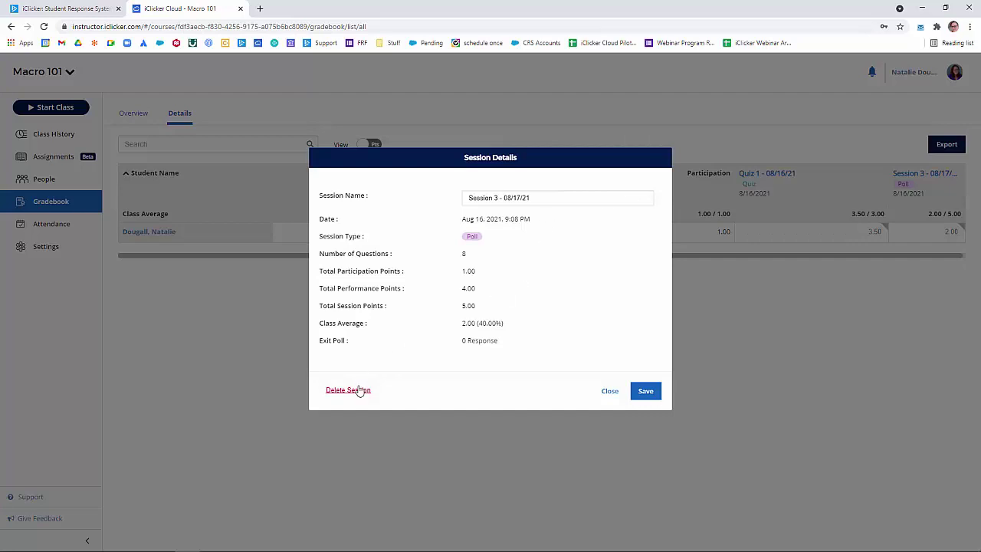
click(612, 393)
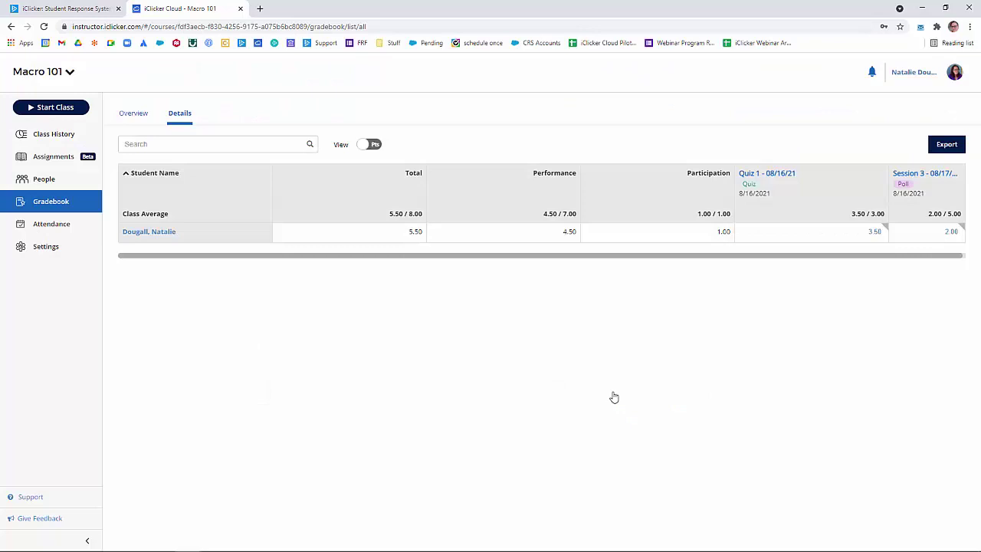
- Set the student's adjusted performance score for Quiz 1 - 08/16/21 to 3 points and save it
click(859, 234)
click(500, 249)
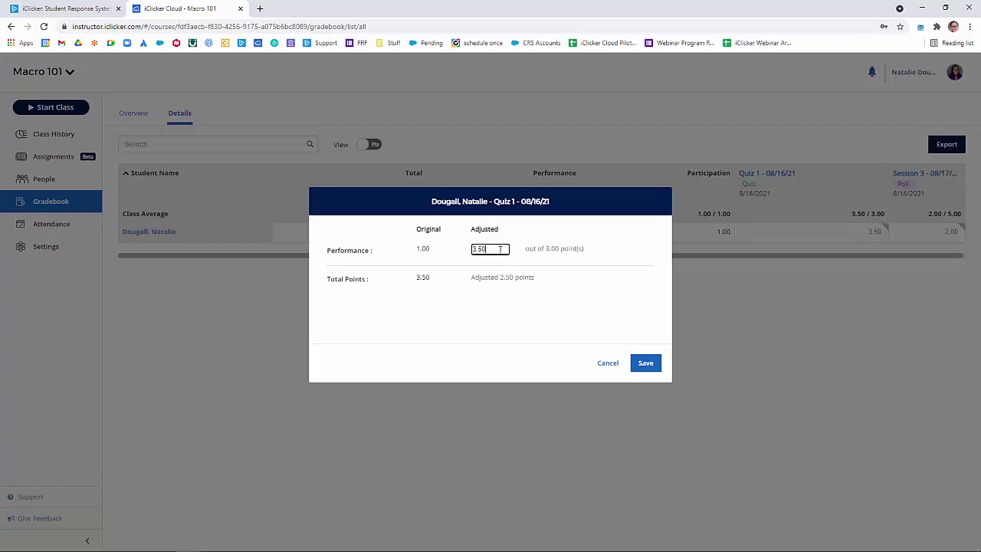
text(3.5)
key(BackSpace)
key(BackSpace)
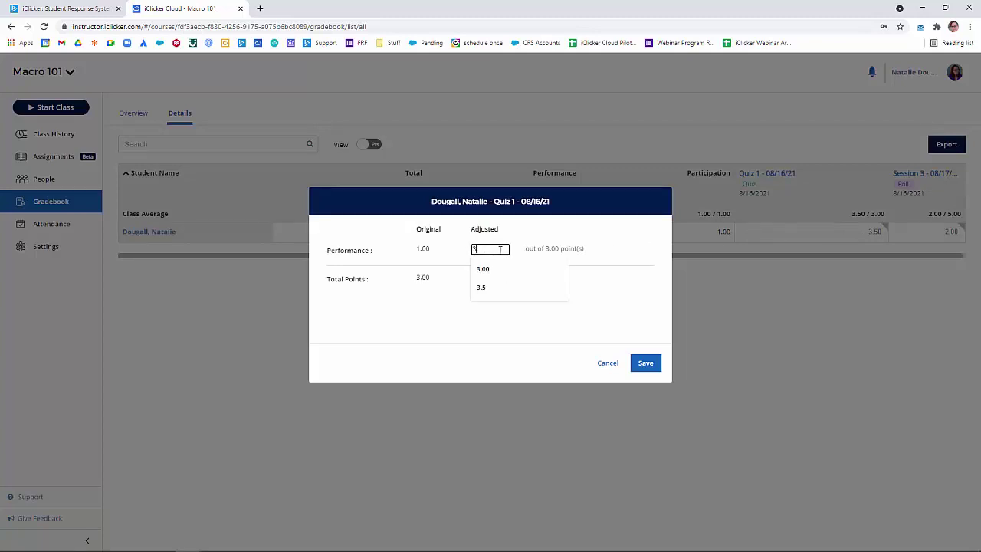
key(Return)
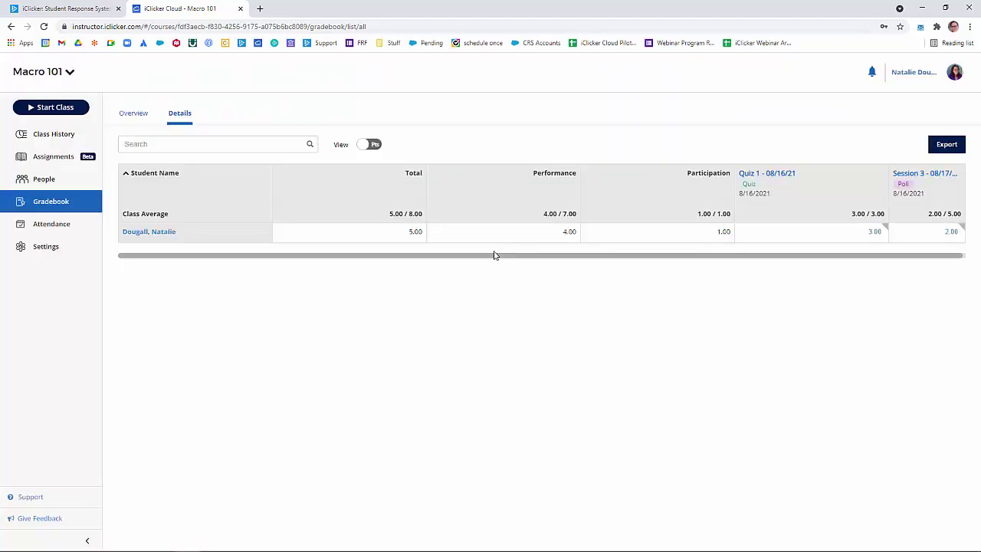
- Open the Macro 101 course settings and view the Canvas integration options
click(77, 248)
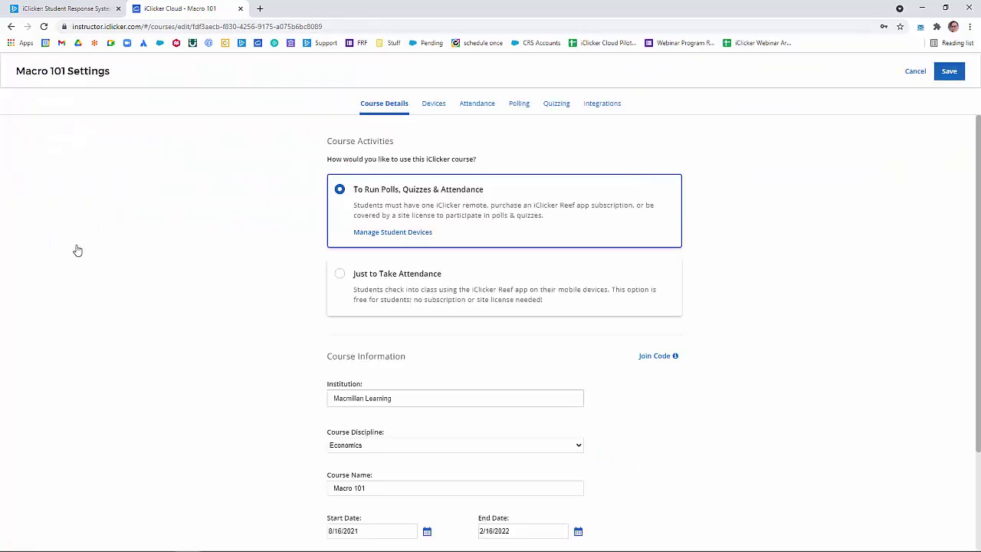
click(606, 103)
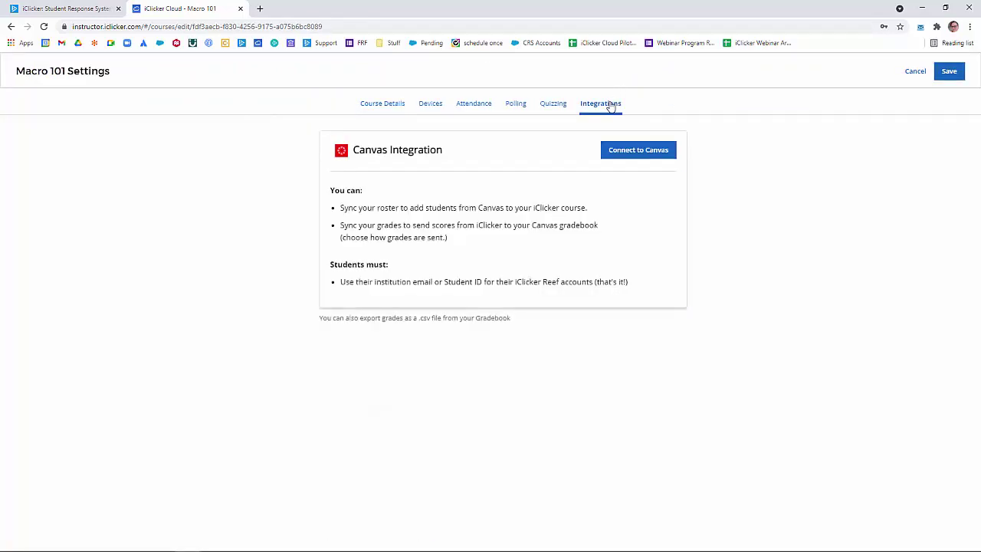